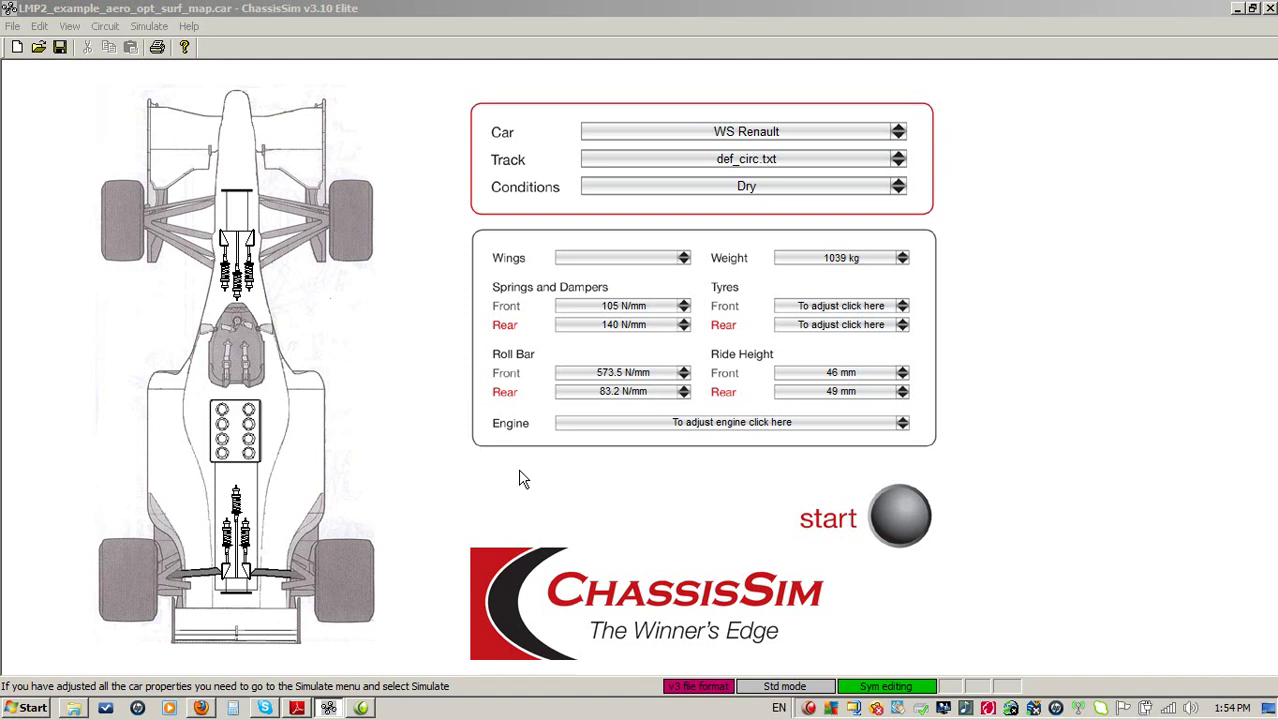
Bring ChassisSim into focus and open the Simulate menu of simulation tools
{"action": "left_click", "coordinate": [676, 6]}
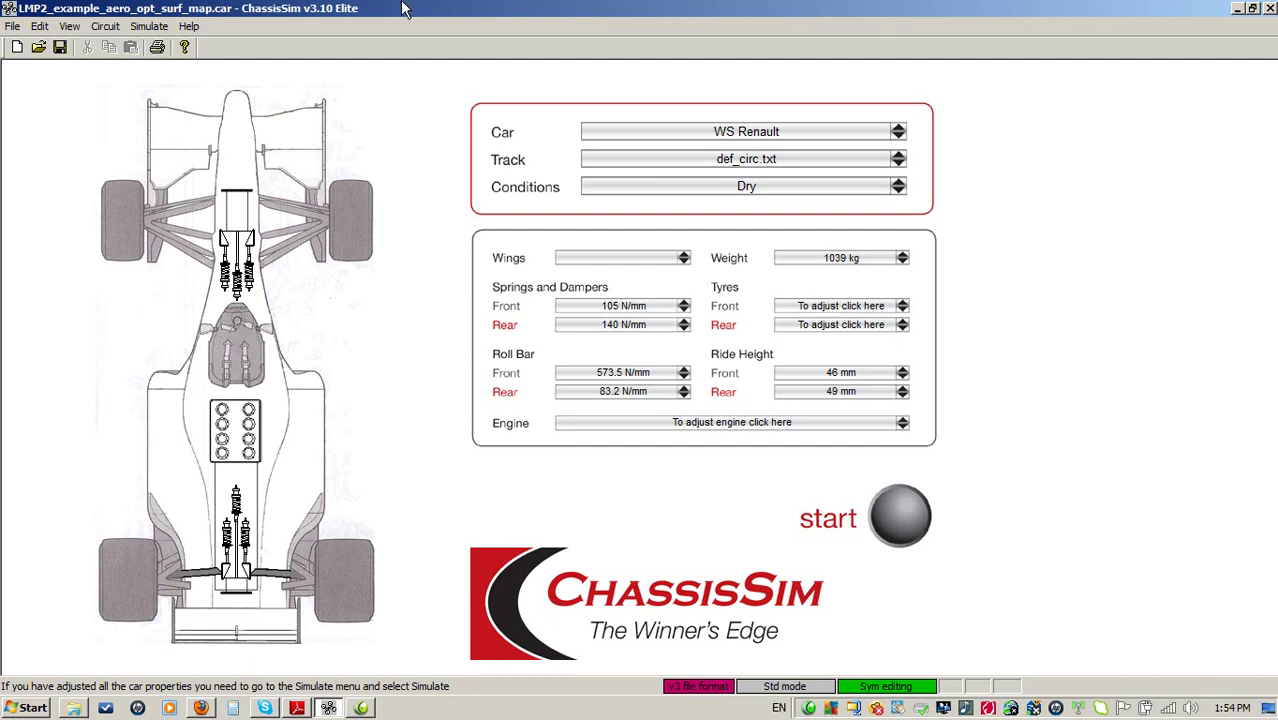
{"action": "left_click", "coordinate": [150, 27]}
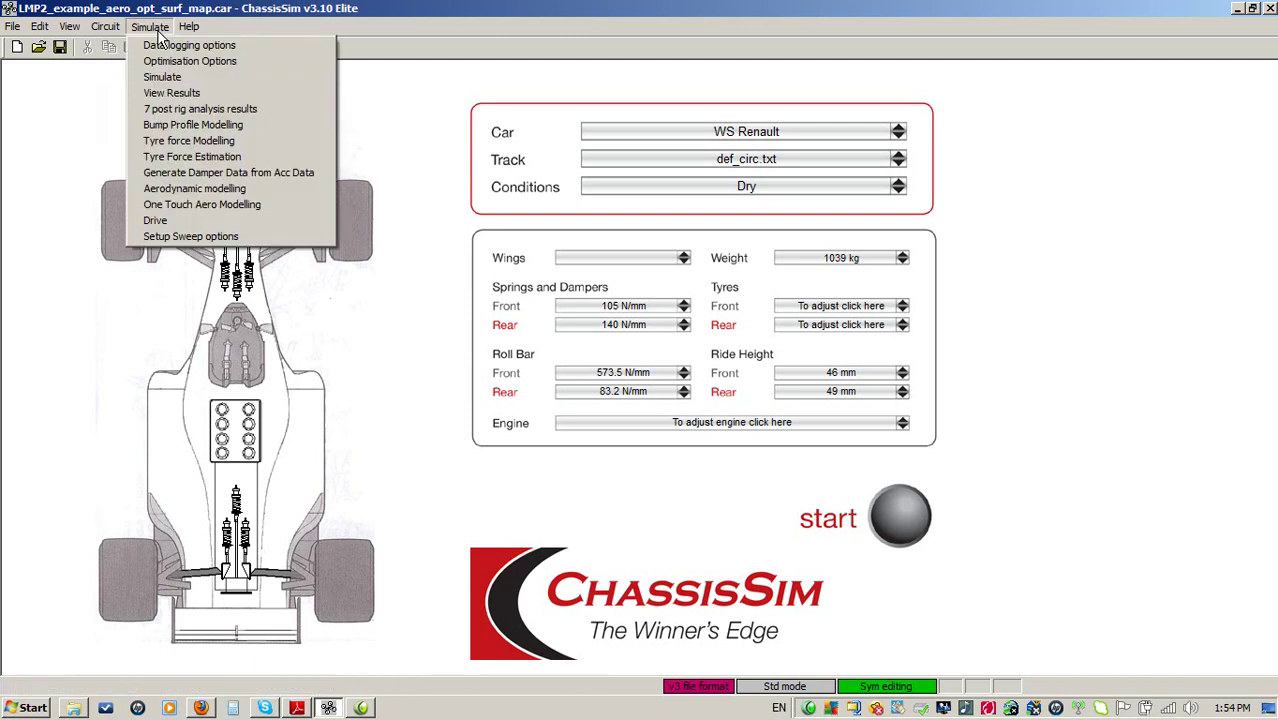
Open Aerodynamic Coefficient modelling and go into its Aero Surface Optimisation Parameters
{"action": "left_click", "coordinate": [232, 188]}
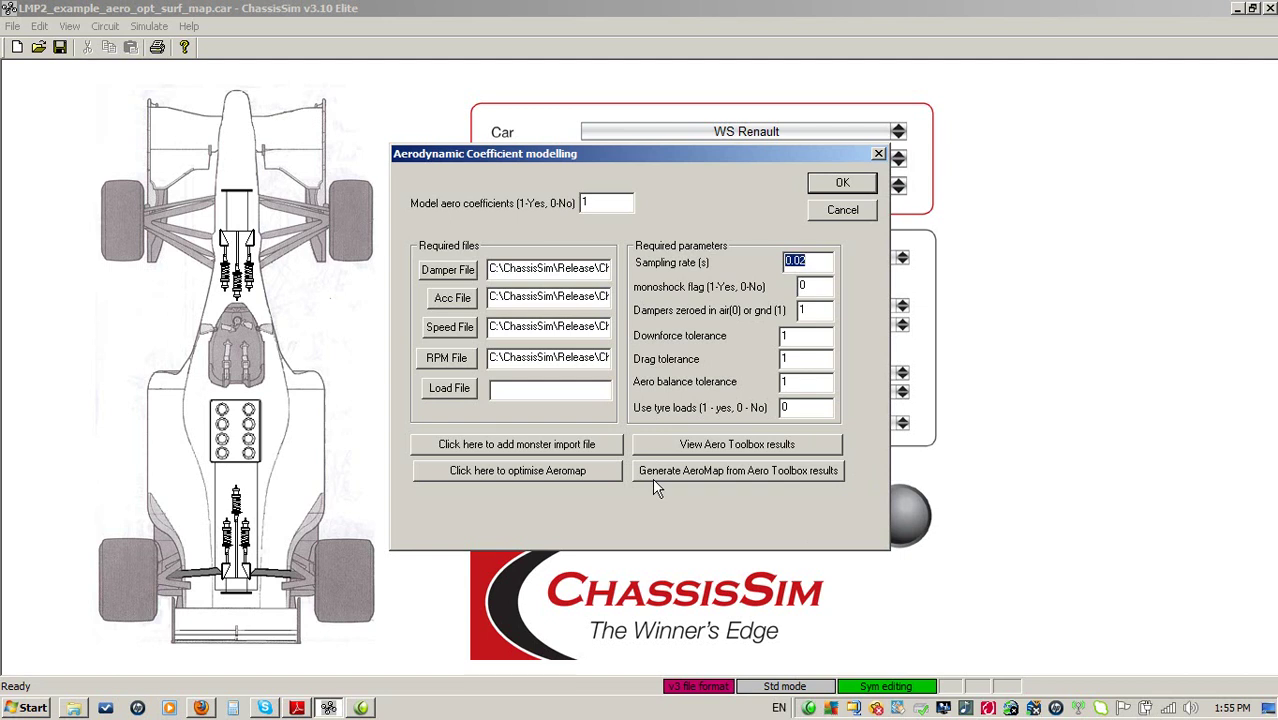
{"action": "left_click", "coordinate": [520, 471]}
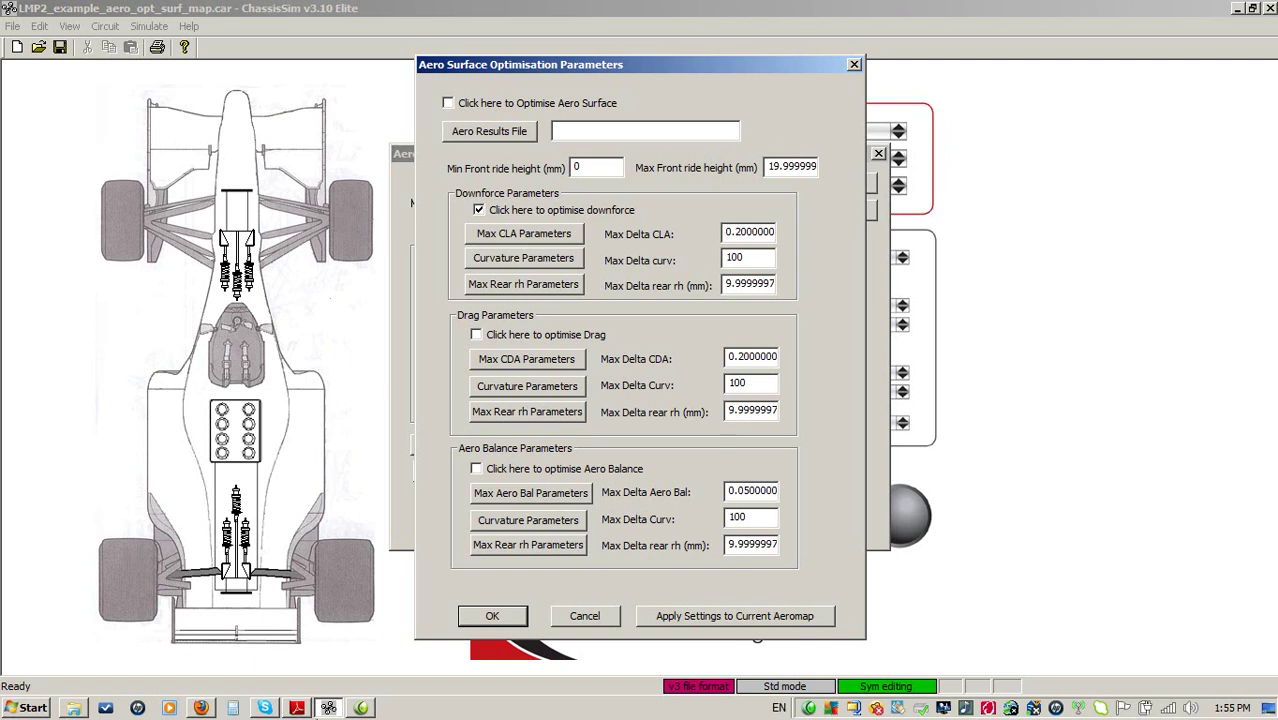
Bring up the Aero Surface fitting slides and settle on page 4, the origins of aero surface fitting
{"action": "left_click", "coordinate": [297, 708]}
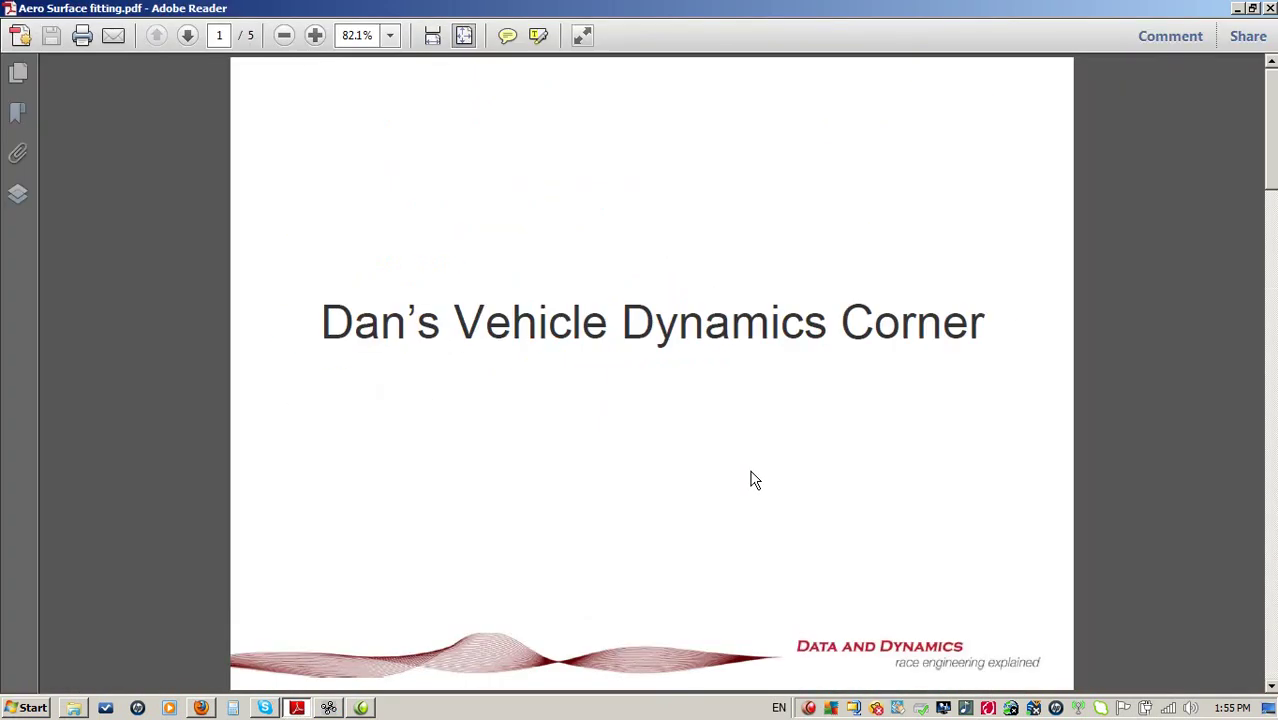
{"action": "scroll", "coordinate": [755, 480], "scroll_direction": "down", "scroll_amount": 4}
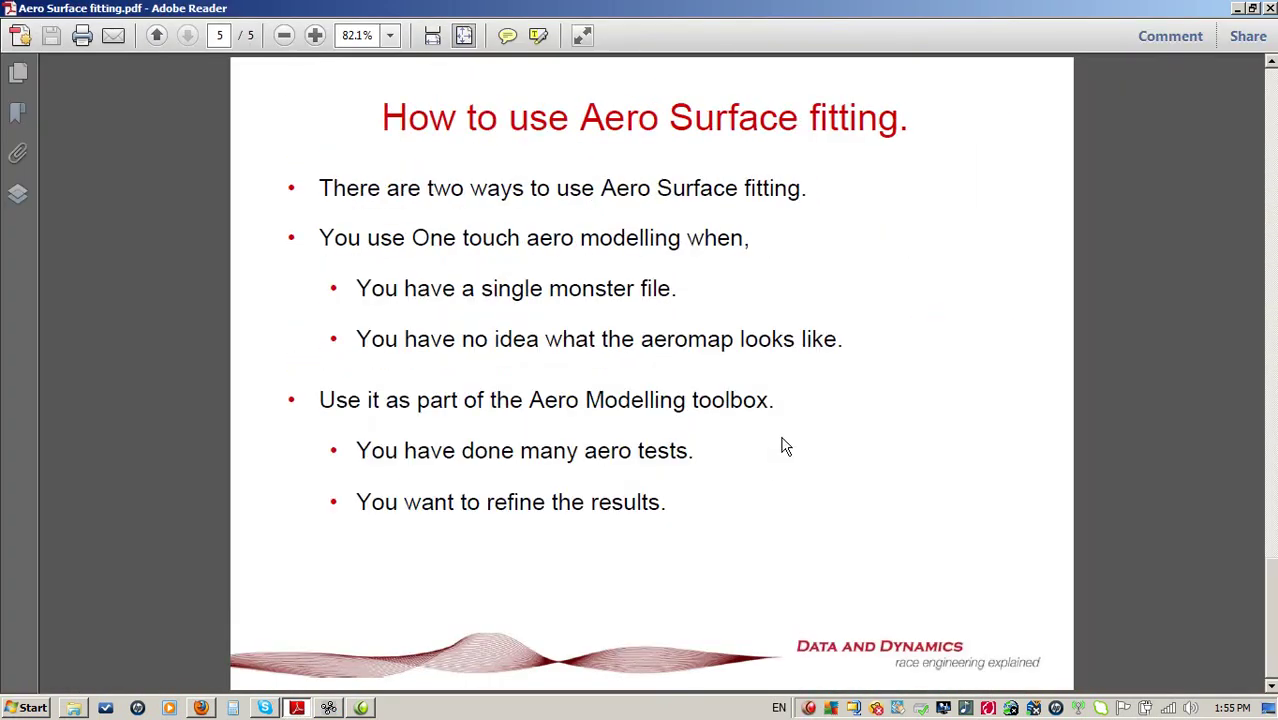
{"action": "scroll", "coordinate": [785, 447], "scroll_direction": "up", "scroll_amount": 3}
{"action": "scroll", "coordinate": [785, 447], "scroll_direction": "down", "scroll_amount": 3}
{"action": "scroll", "coordinate": [785, 447], "scroll_direction": "up", "scroll_amount": 1}
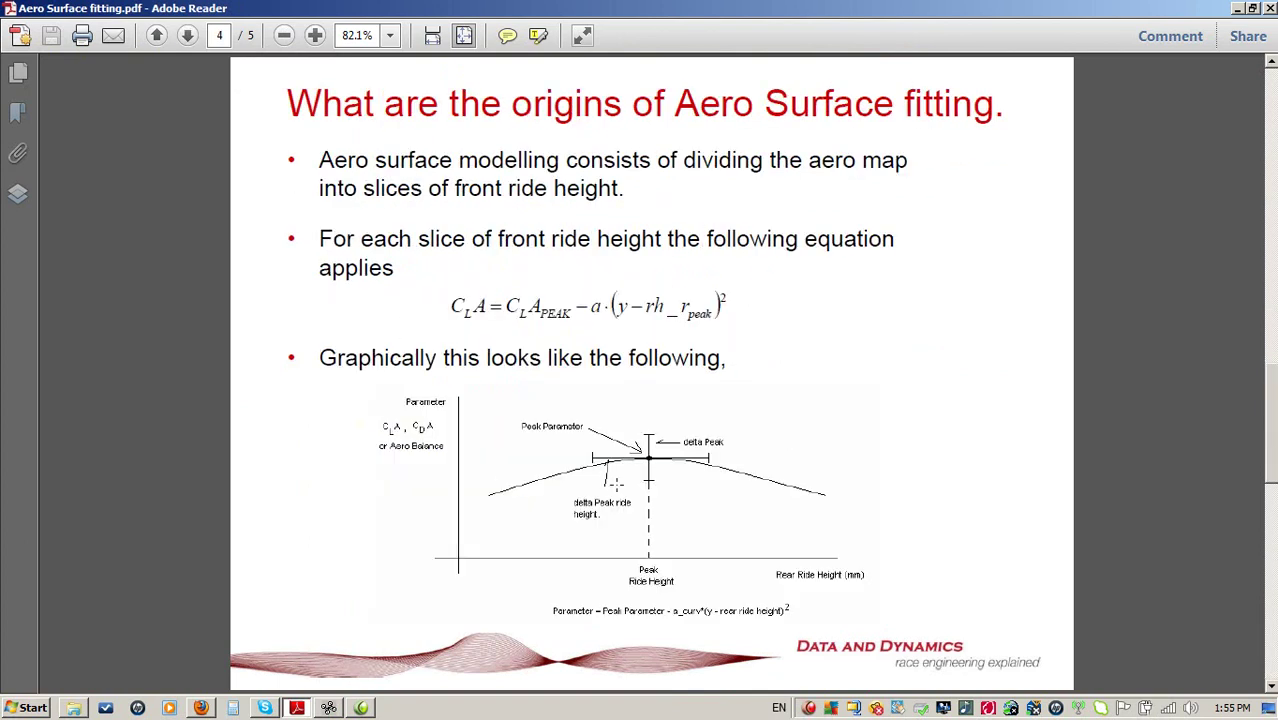
Back in ChassisSim, load aero_analysis_results.dat from the LMP2 example folder as the aero results file
{"action": "left_click", "coordinate": [328, 707]}
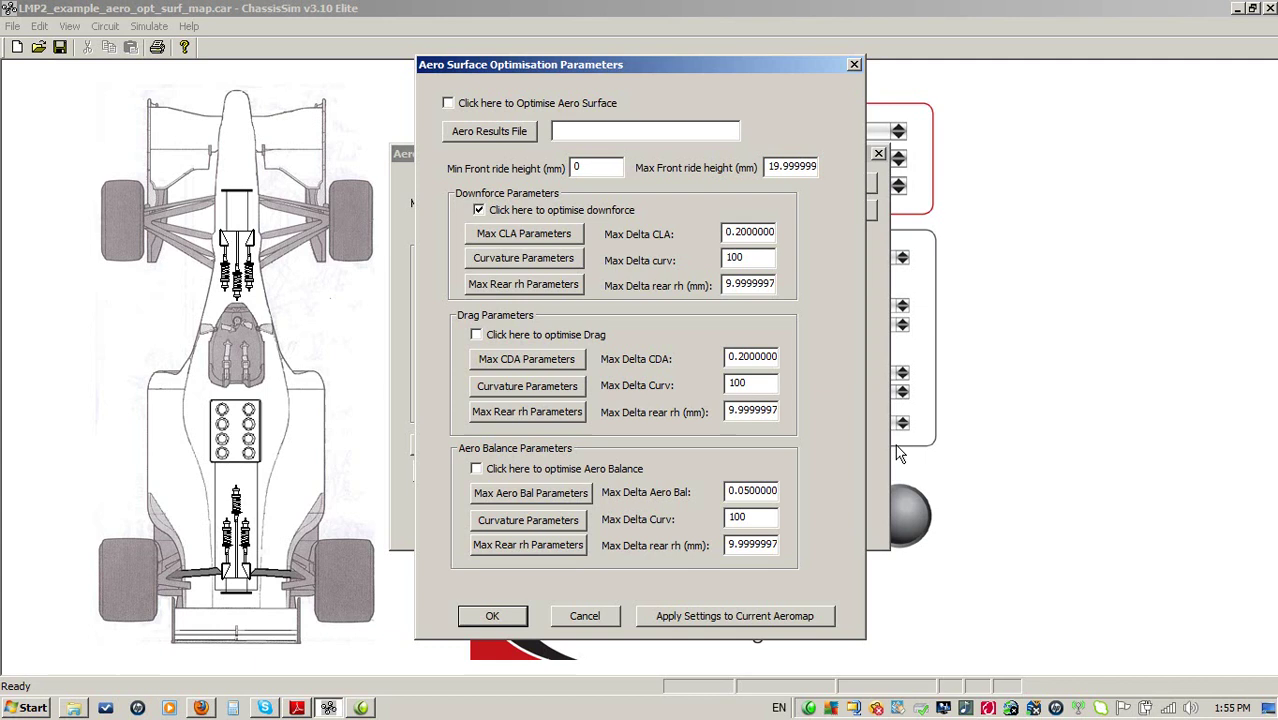
{"action": "left_click", "coordinate": [488, 132]}
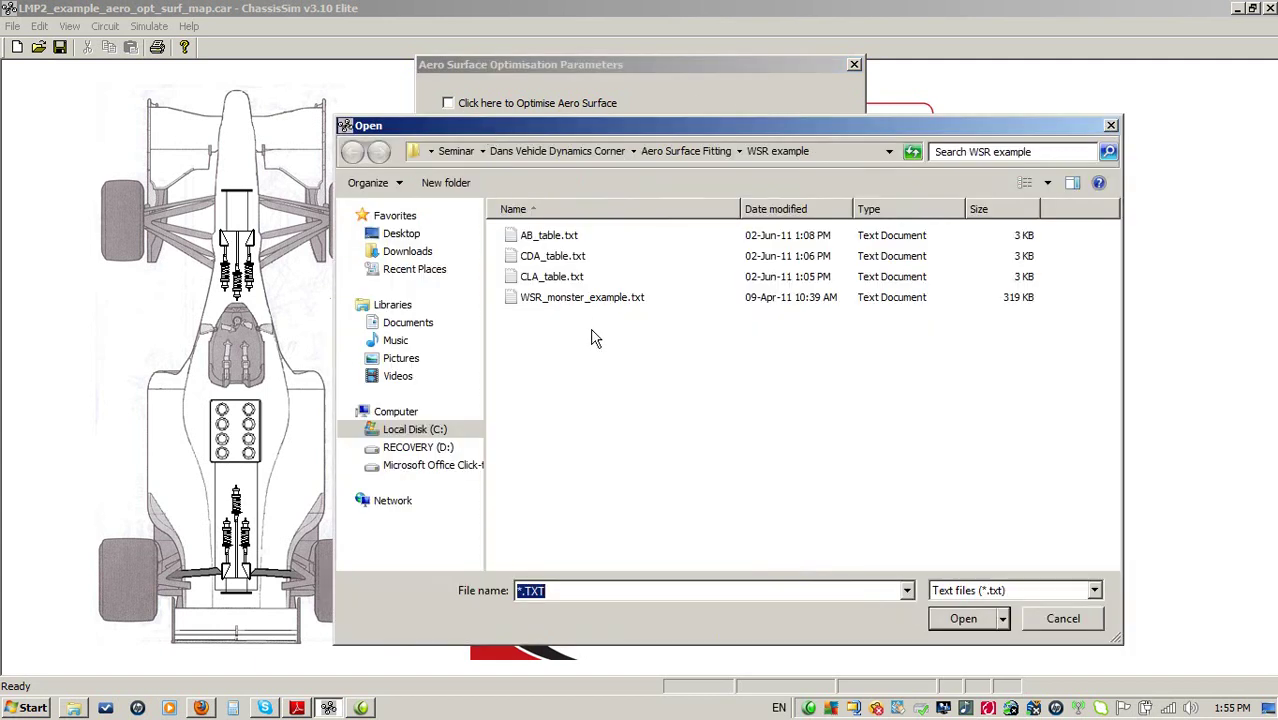
{"action": "left_click", "coordinate": [700, 152]}
{"action": "double_click", "coordinate": [573, 238]}
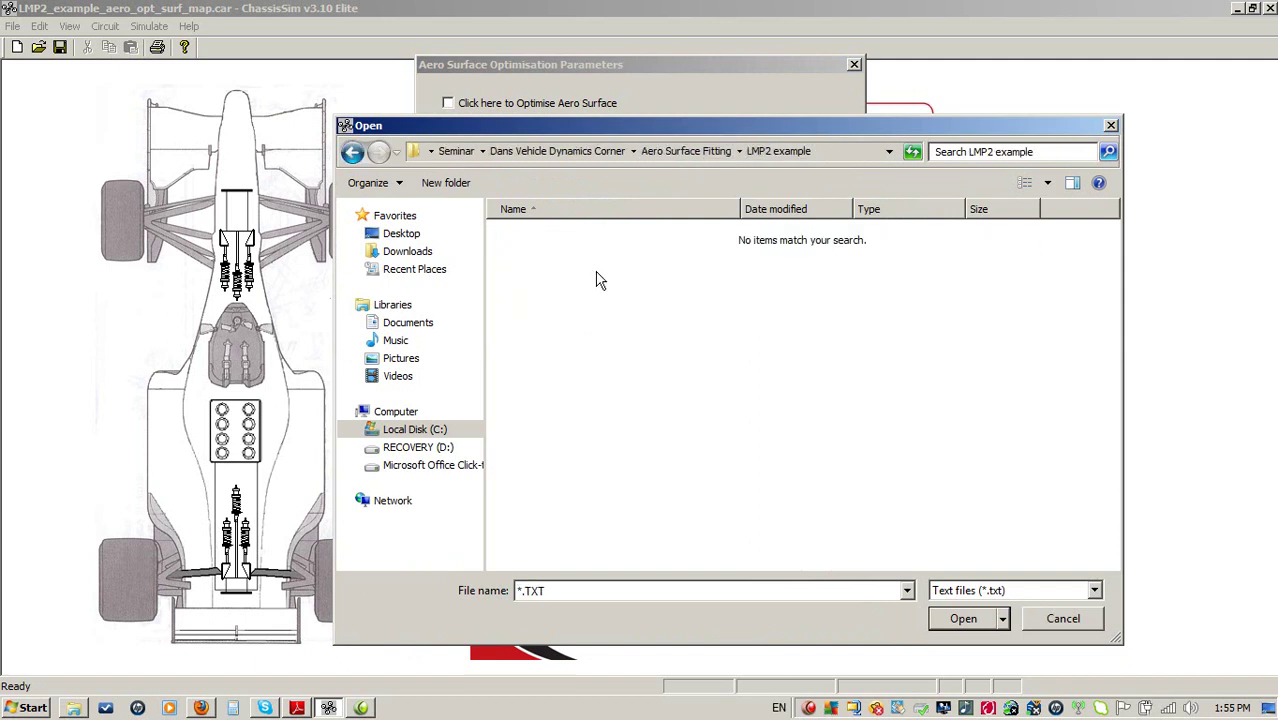
{"action": "left_click", "coordinate": [1060, 591]}
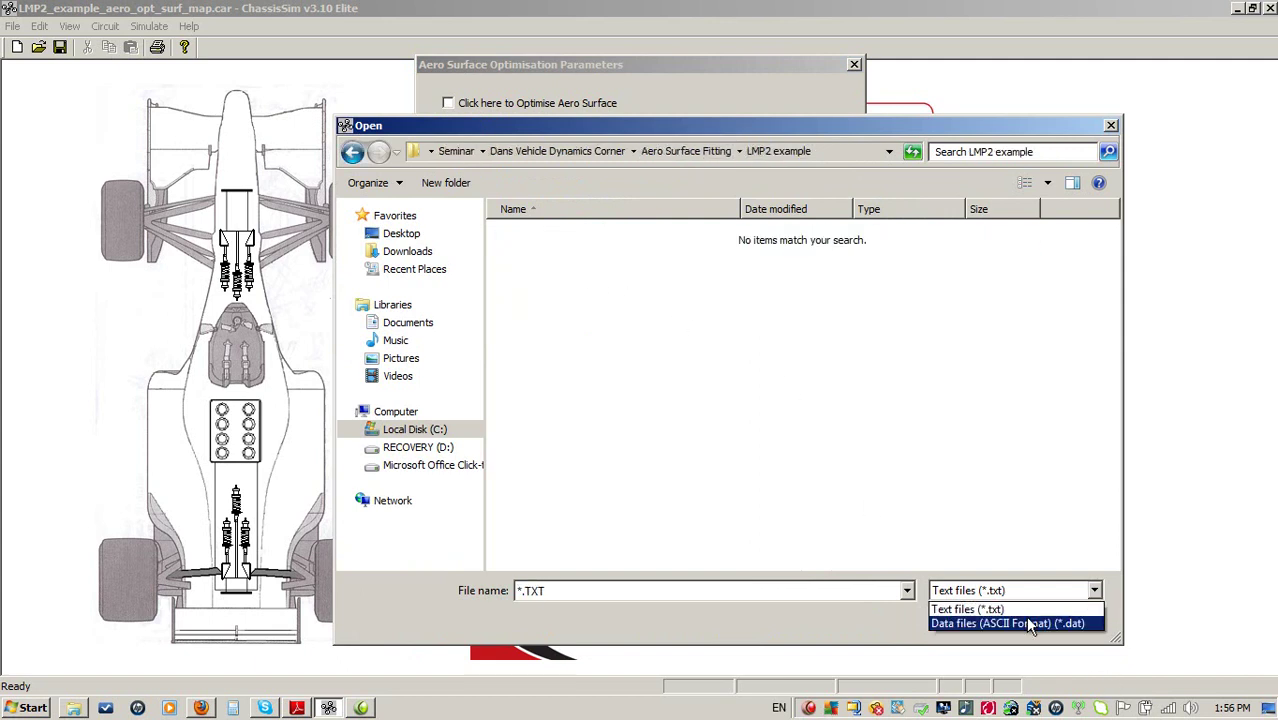
{"action": "left_click", "coordinate": [1030, 613]}
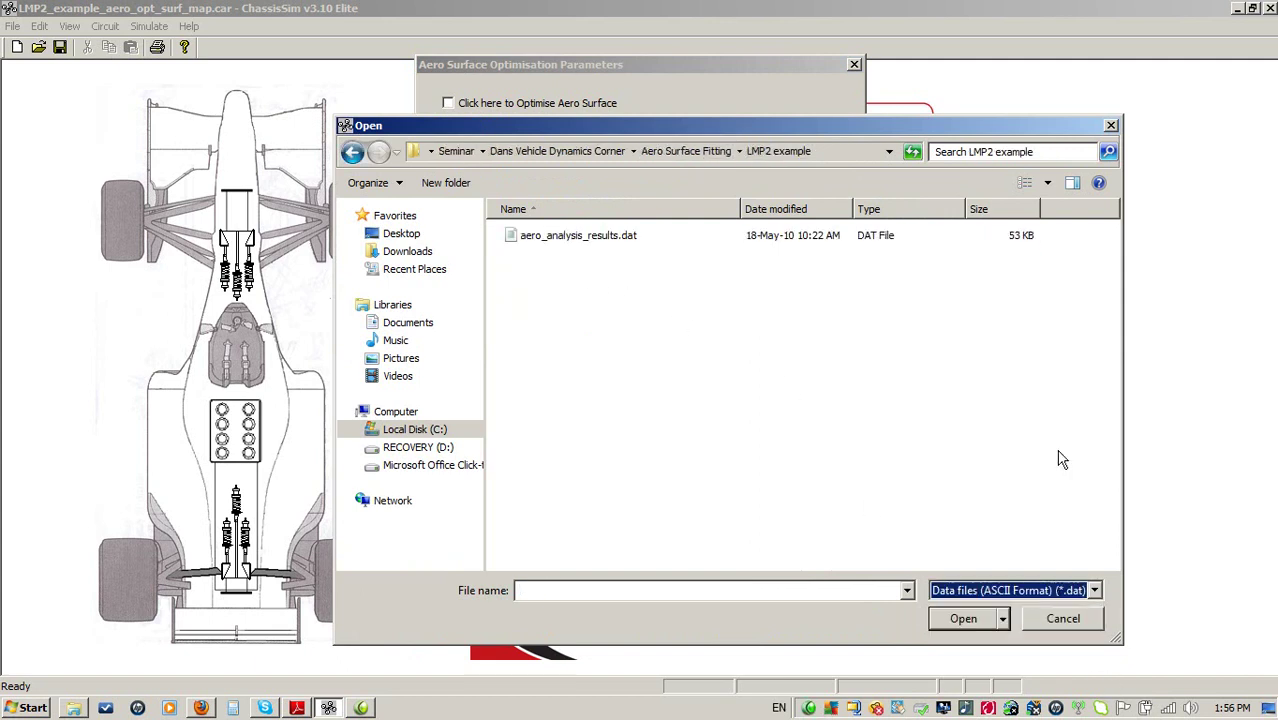
{"action": "double_click", "coordinate": [585, 237]}
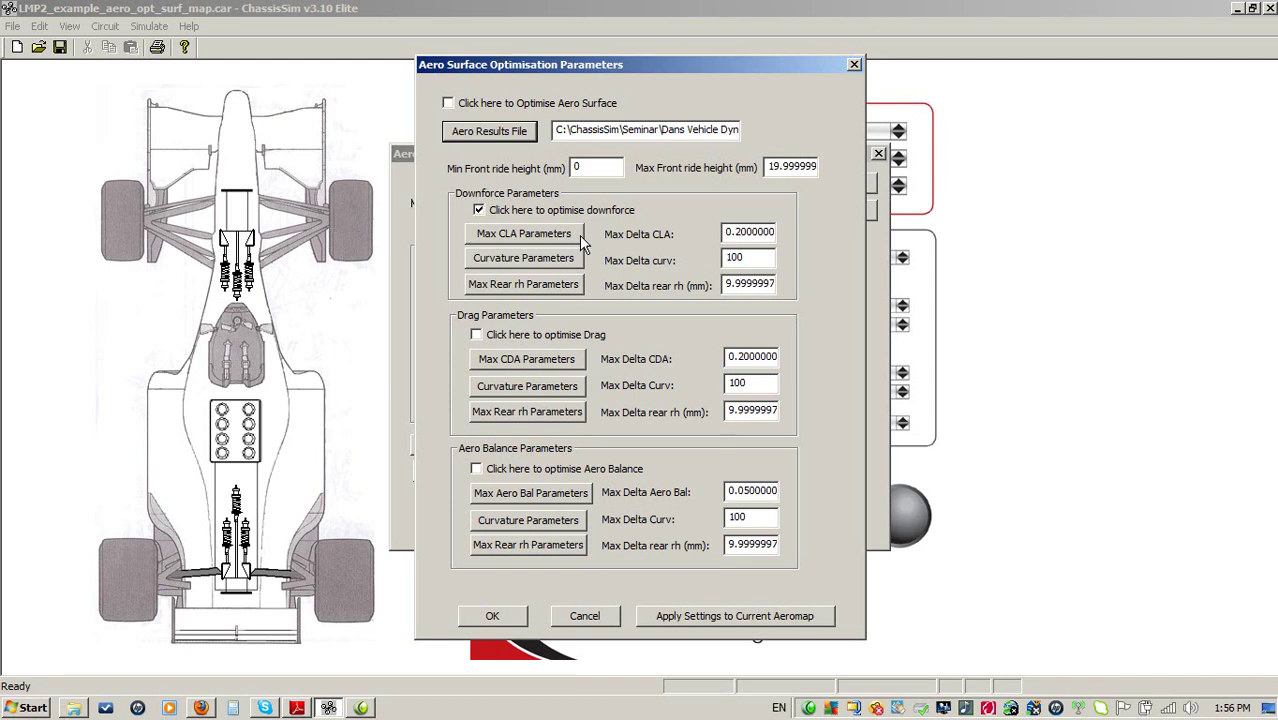
Set the front ride-height range to 14–45 mm, then return to the Aero Surface fitting slides
{"action": "left_click", "coordinate": [586, 170]}
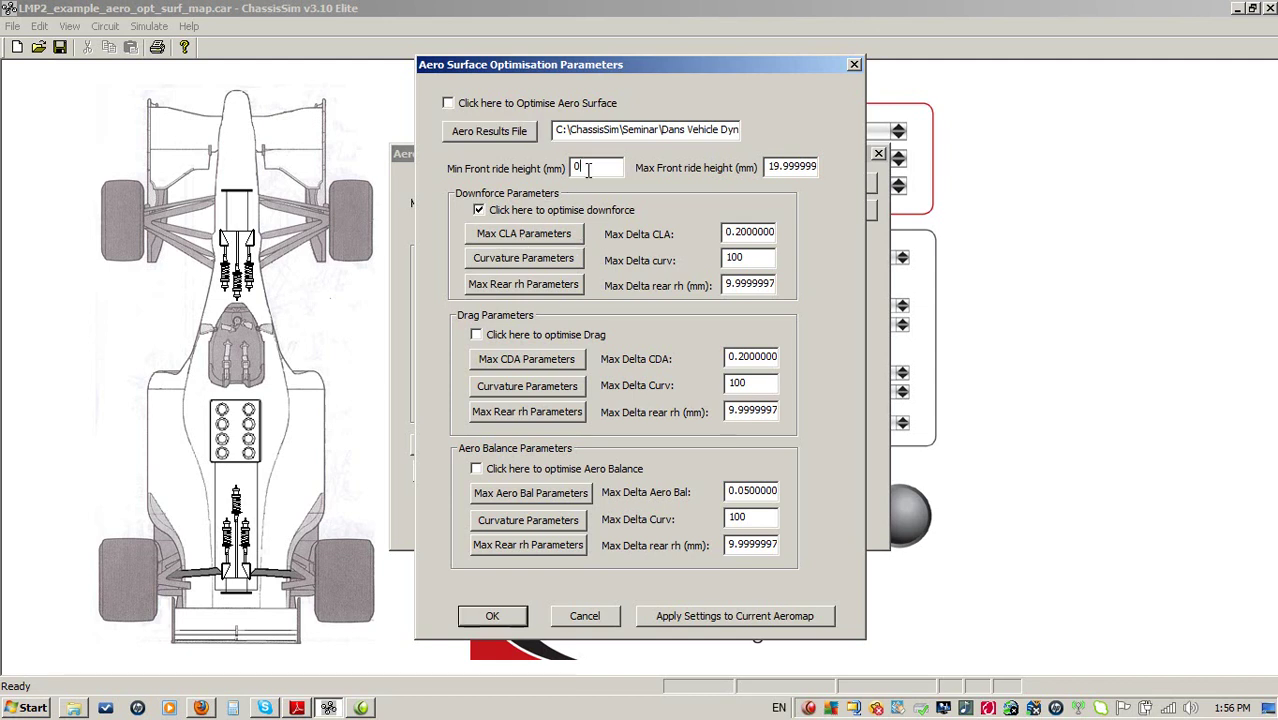
{"action": "key", "text": "BackSpace"}
{"action": "type", "text": "14"}
{"action": "left_click_drag", "start_coordinate": [768, 166], "coordinate": [834, 166]}
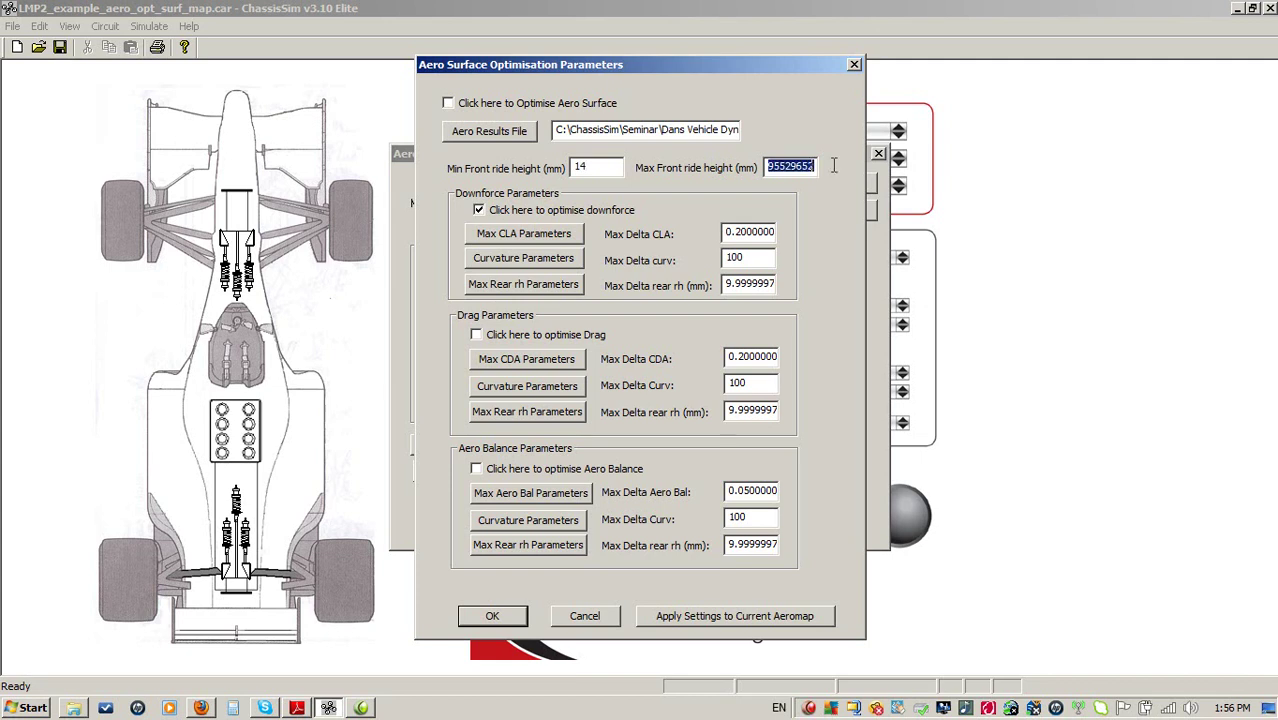
{"action": "key", "text": "BackSpace"}
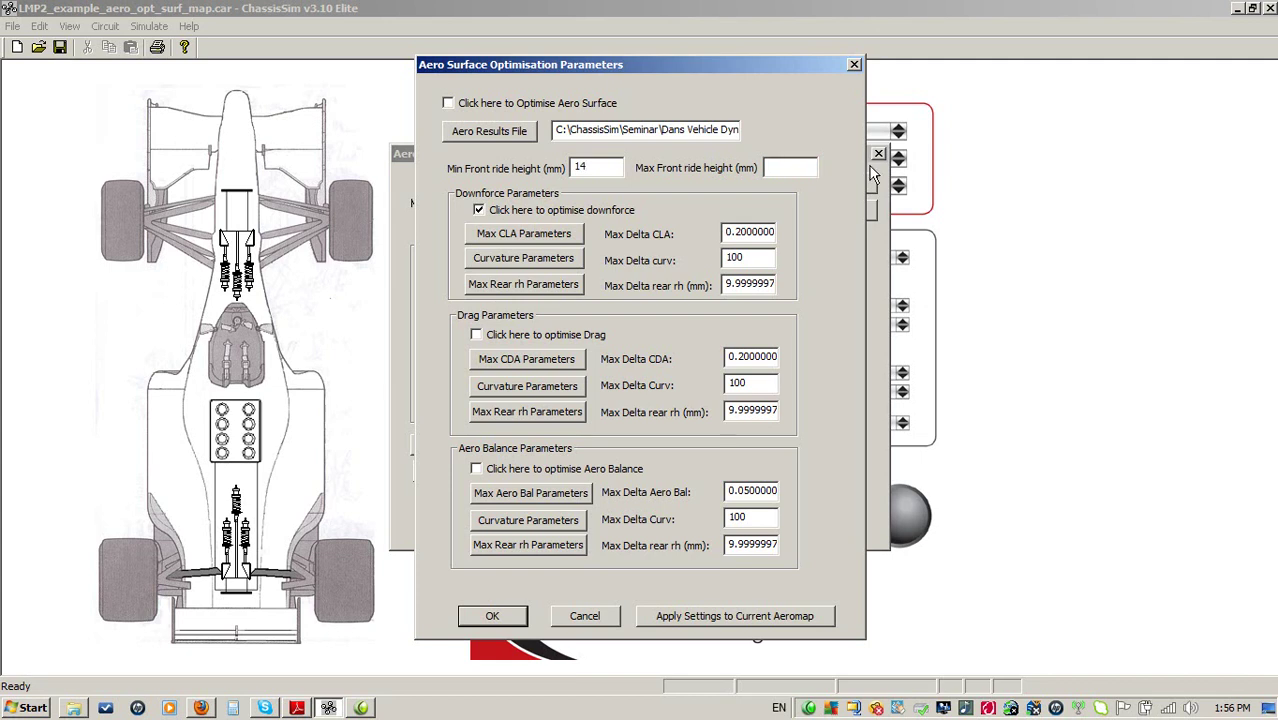
{"action": "type", "text": "45"}
{"action": "left_click", "coordinate": [299, 709]}
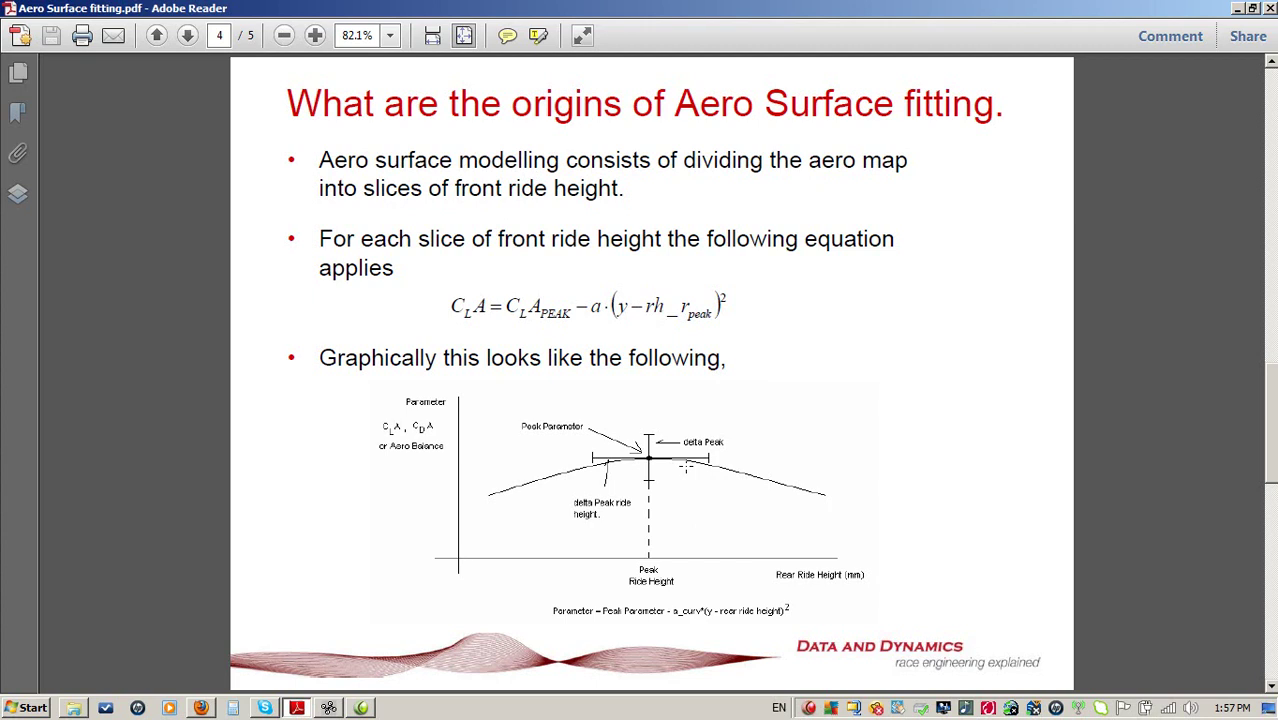
Switch back to ChassisSim's Aero Surface Optimisation Parameters dialog
{"action": "left_click", "coordinate": [328, 708]}
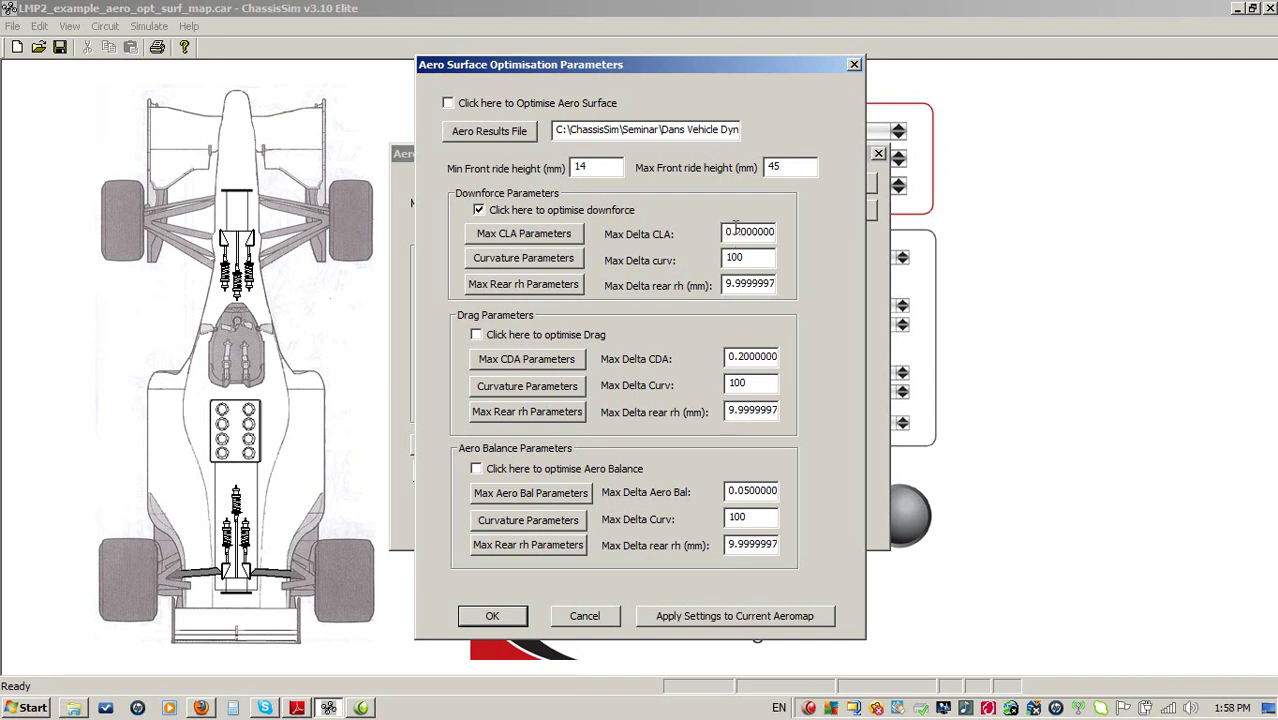
In the peak CLA curve fit table, enter 3.20 at 14 mm and interpolate the Param row
{"action": "left_click", "coordinate": [528, 229]}
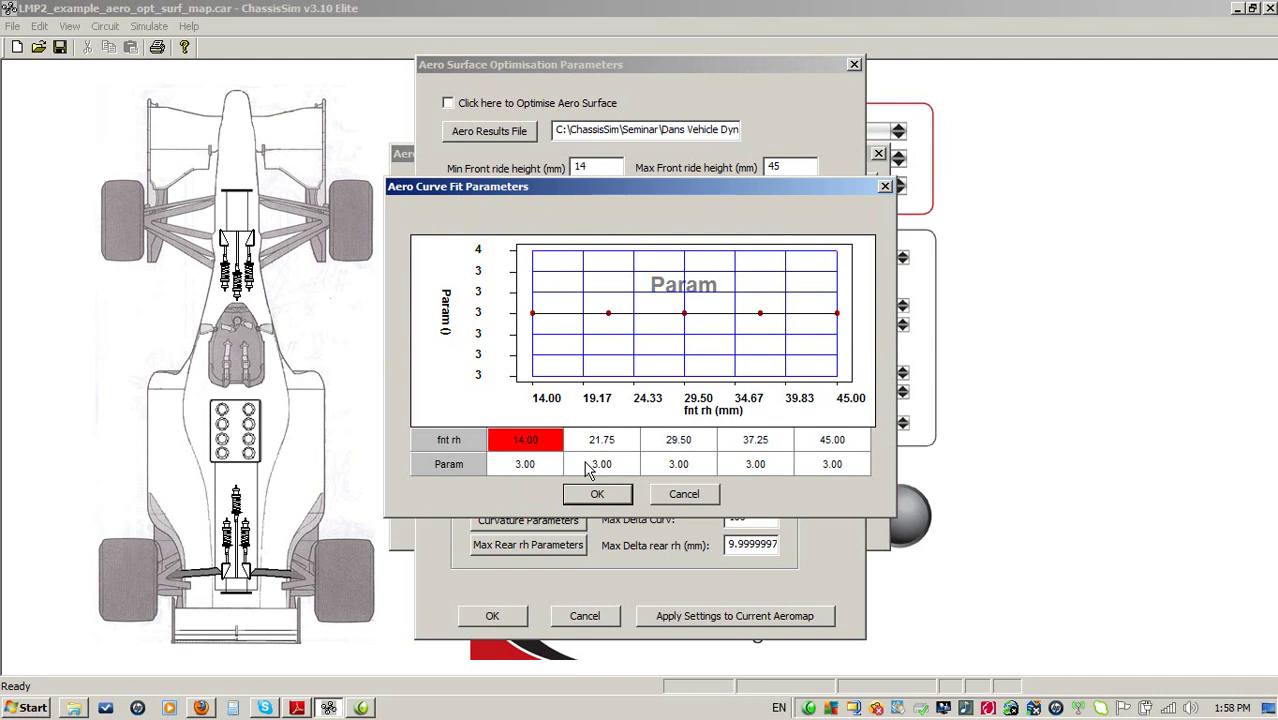
{"action": "key", "text": "Down"}
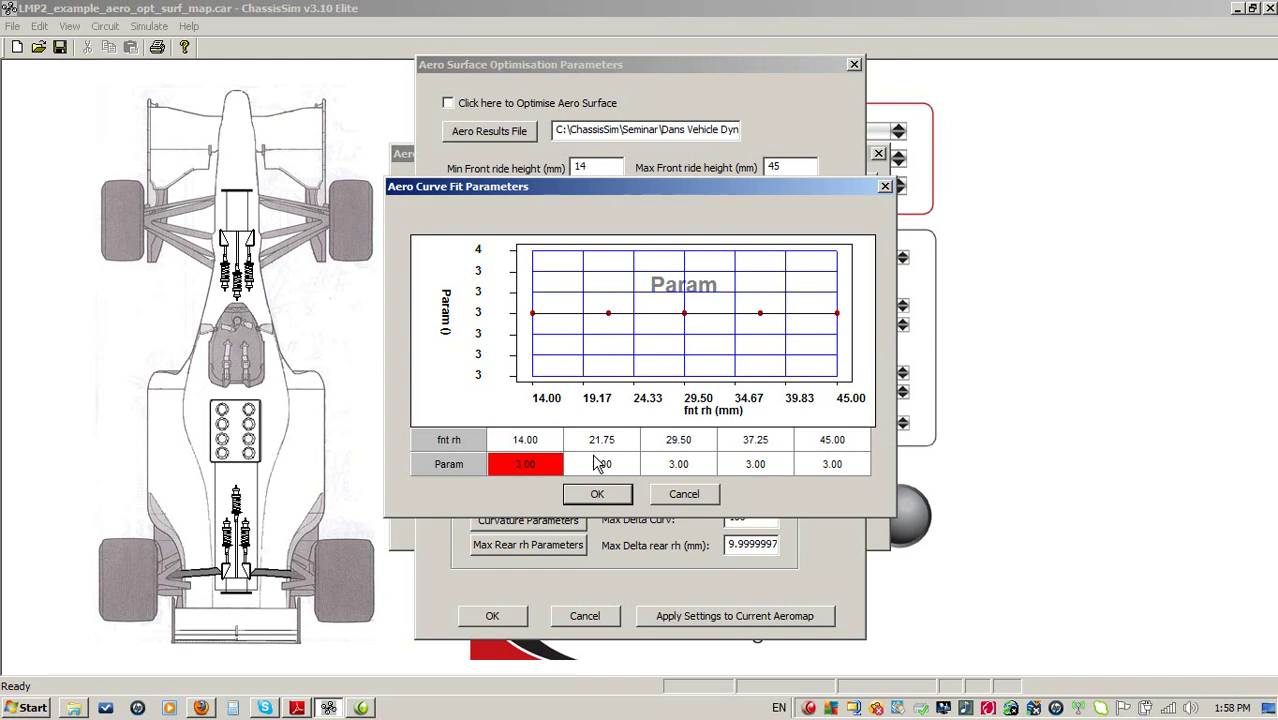
{"action": "type", "text": "3.2"}
{"action": "left_click", "coordinate": [592, 453]}
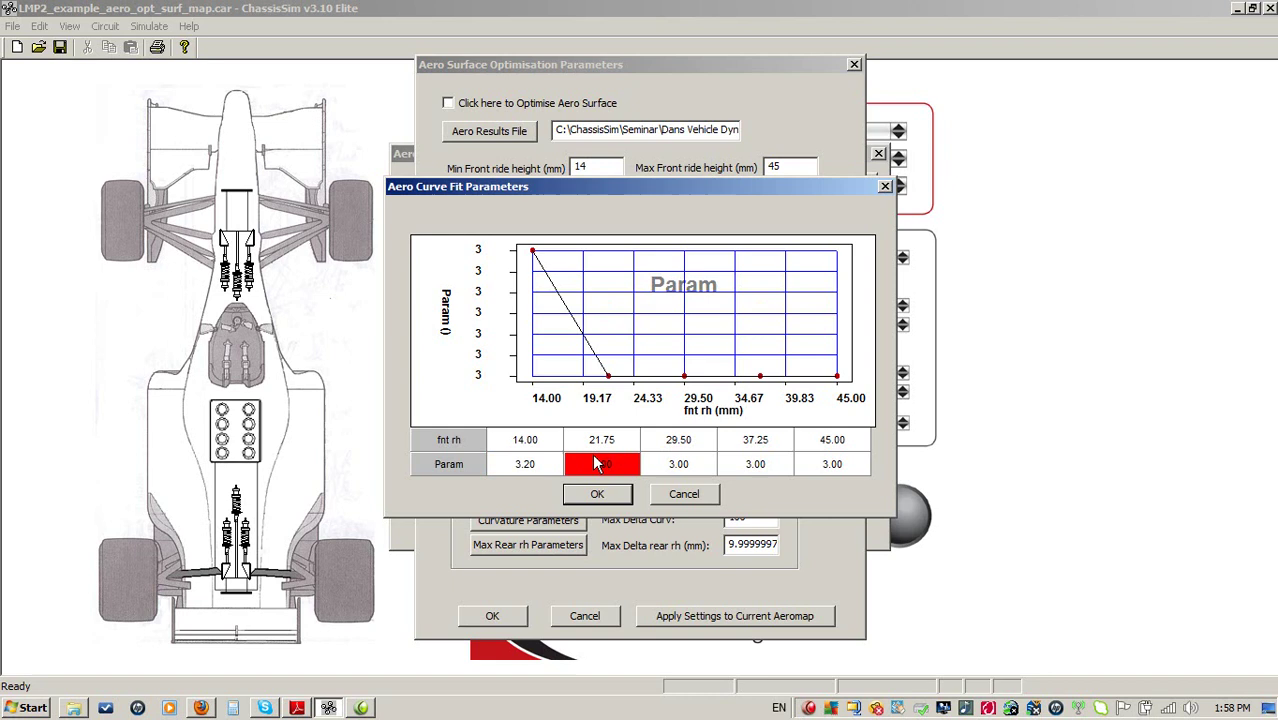
{"action": "key", "text": "Right"}
{"action": "key", "text": "Right"}
{"action": "key", "text": "Right"}
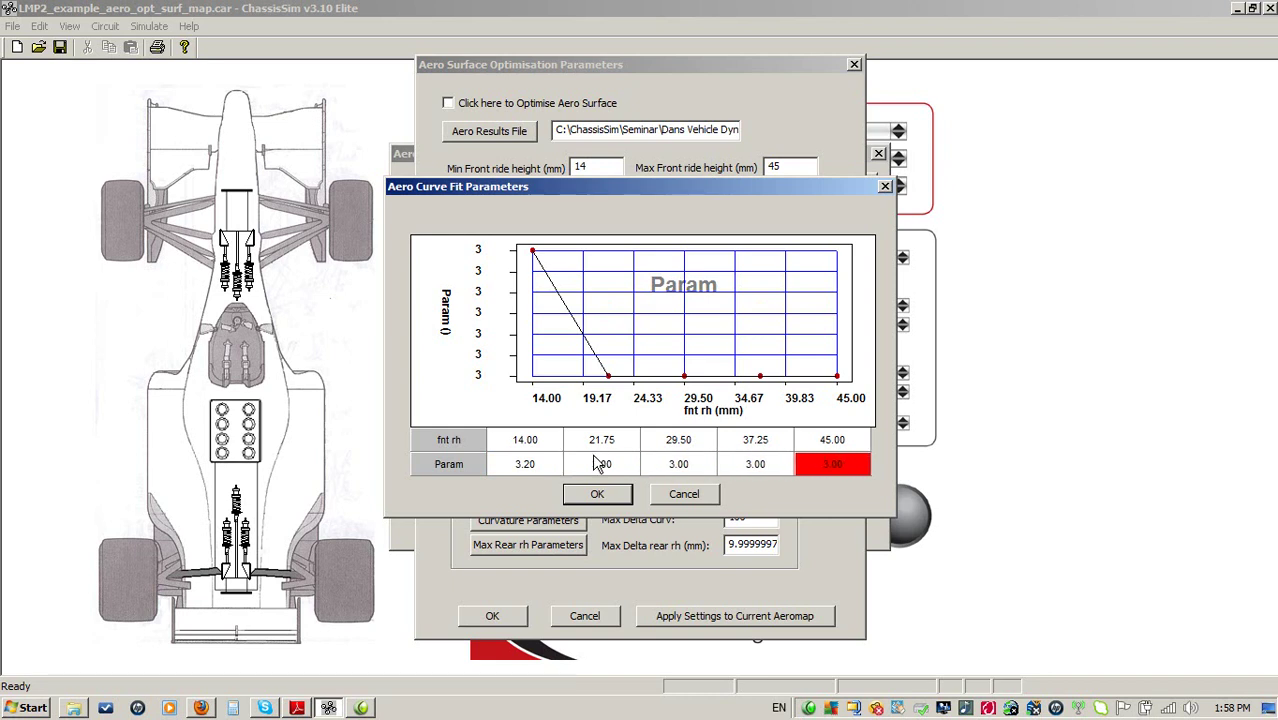
{"action": "key", "text": "shift+Left"}
{"action": "key", "text": "shift+Left"}
{"action": "key", "text": "shift+Left"}
{"action": "key", "text": "shift+Left"}
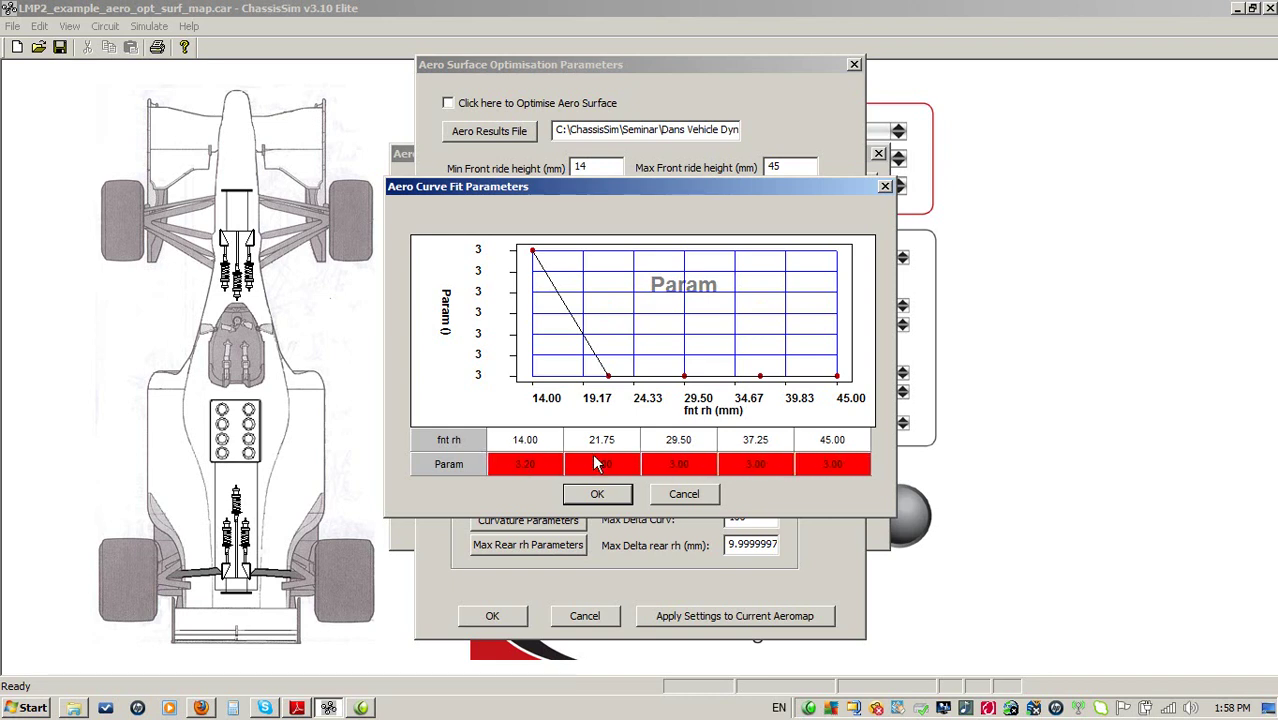
{"action": "key", "text": "ctrl+i"}
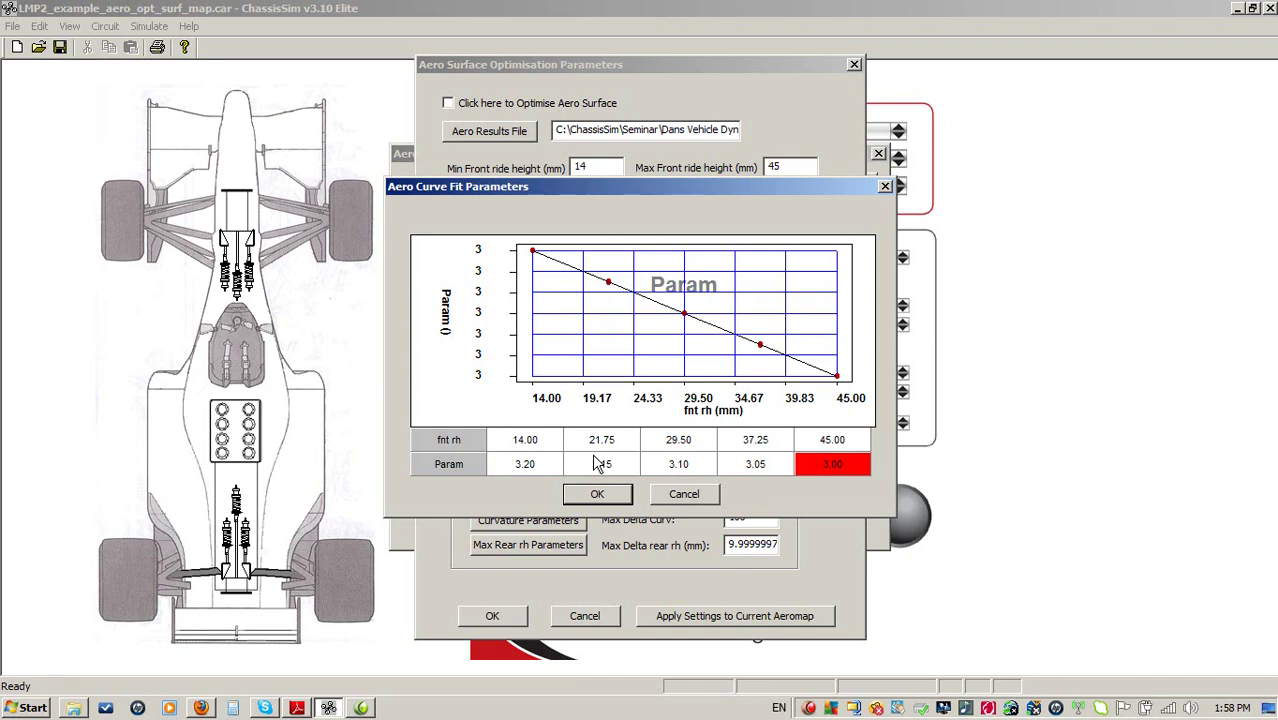
Set the 45 mm Param to 3.20 and fill the whole Param row with 3.20
{"action": "key", "text": "Left"}
{"action": "key", "text": "Left"}
{"action": "key", "text": "Left"}
{"action": "key", "text": "Left"}
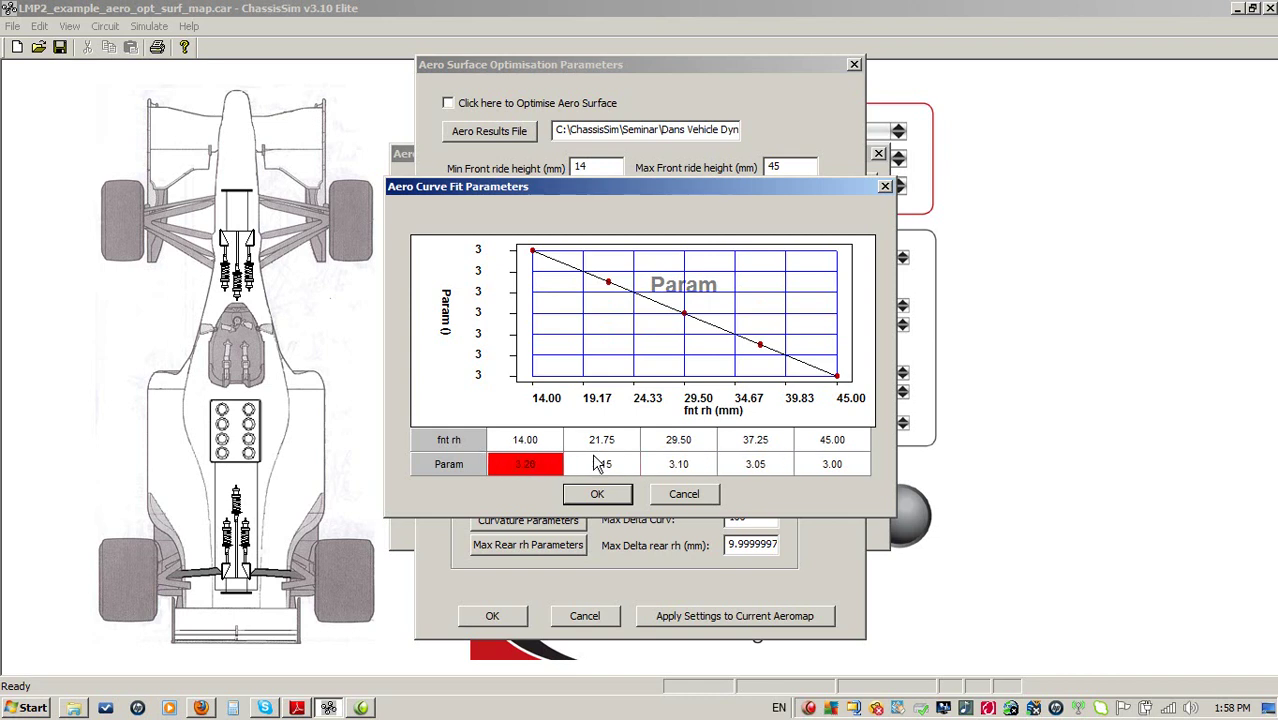
{"action": "key", "text": "Right"}
{"action": "key", "text": "Right"}
{"action": "key", "text": "Right"}
{"action": "key", "text": "Right"}
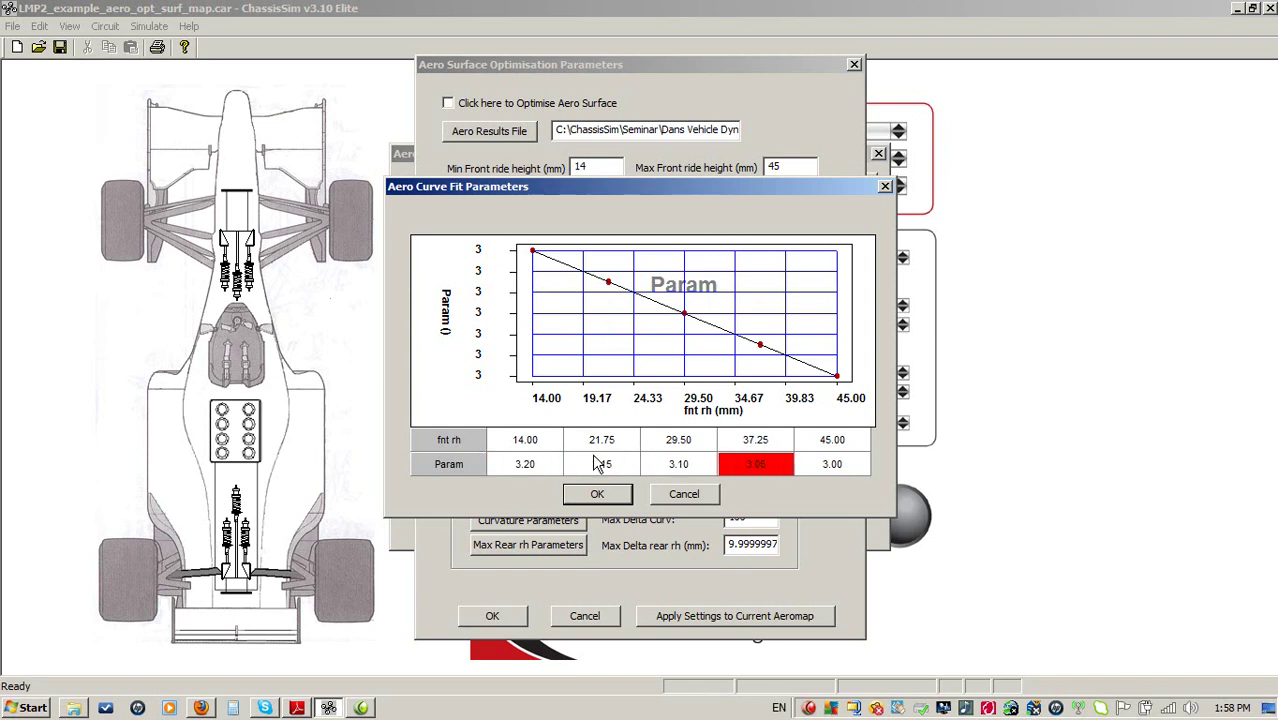
{"action": "type", "text": "3.2"}
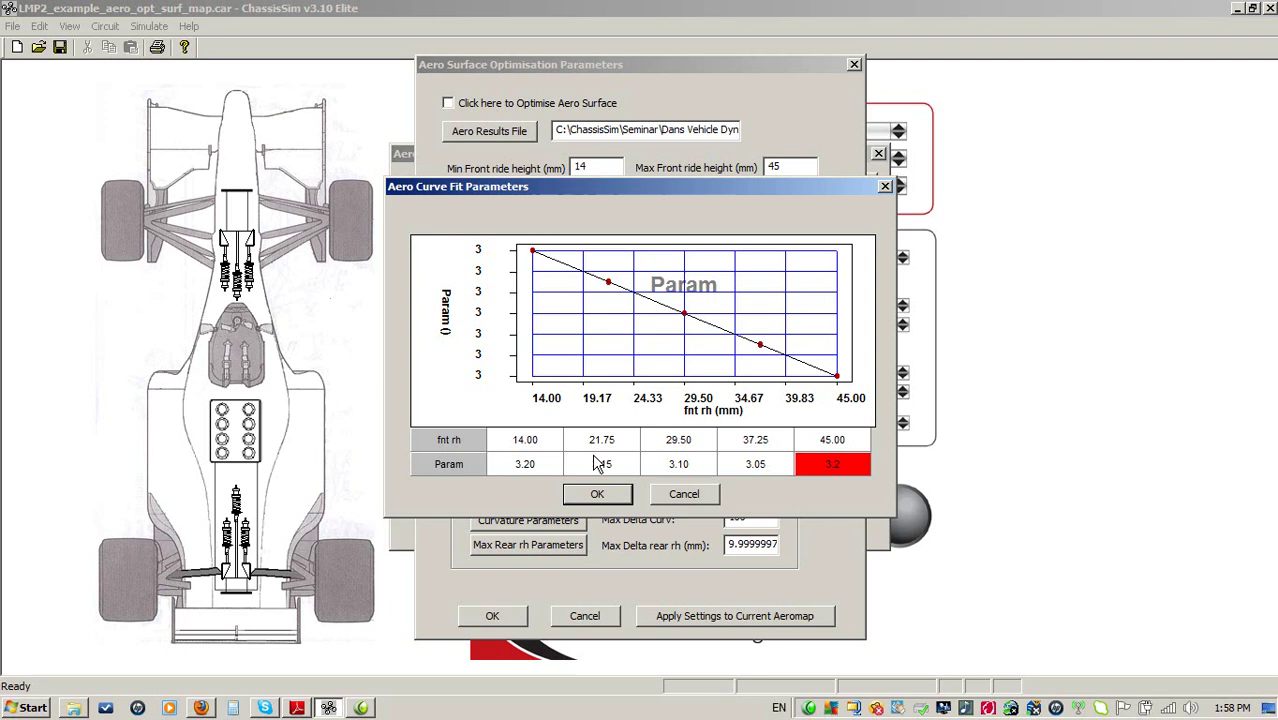
{"action": "key", "text": "Return"}
{"action": "key", "text": "shift+Left"}
{"action": "key", "text": "shift+Left"}
{"action": "key", "text": "shift+Left"}
{"action": "key", "text": "shift+Left"}
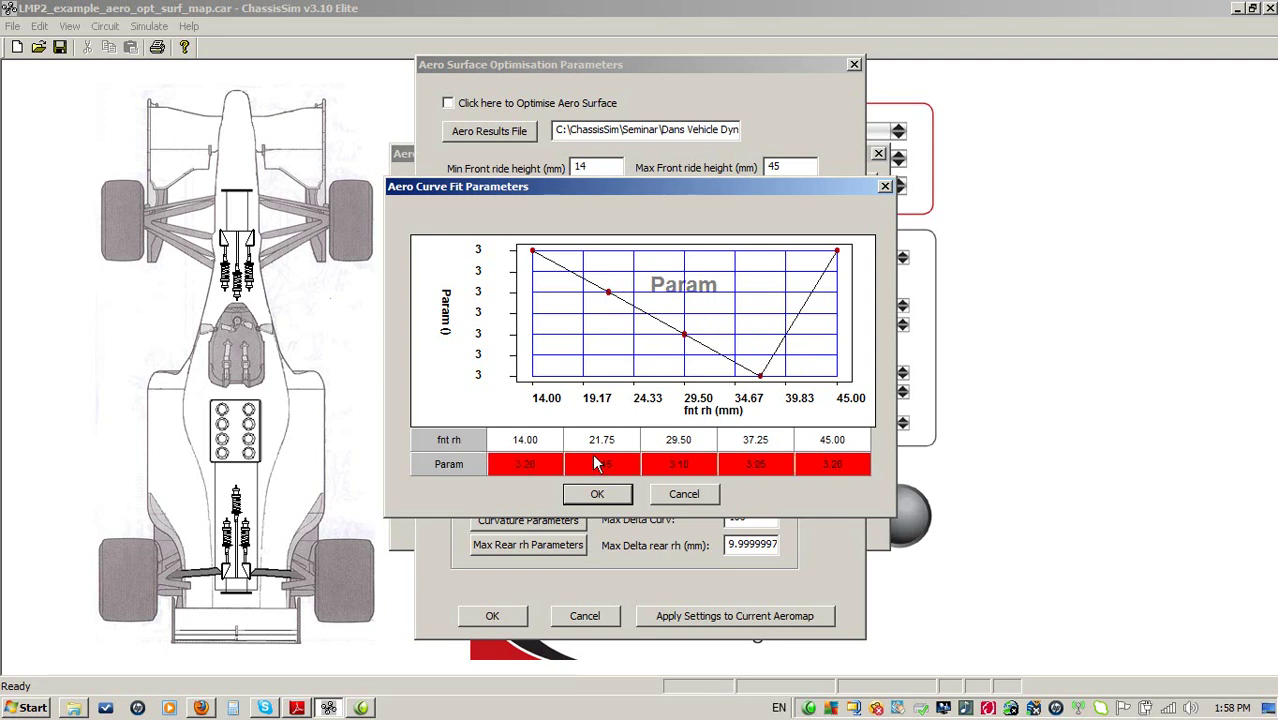
{"action": "type", "text": "3.2"}
{"action": "key", "text": "Return"}
{"action": "key", "text": "Right"}
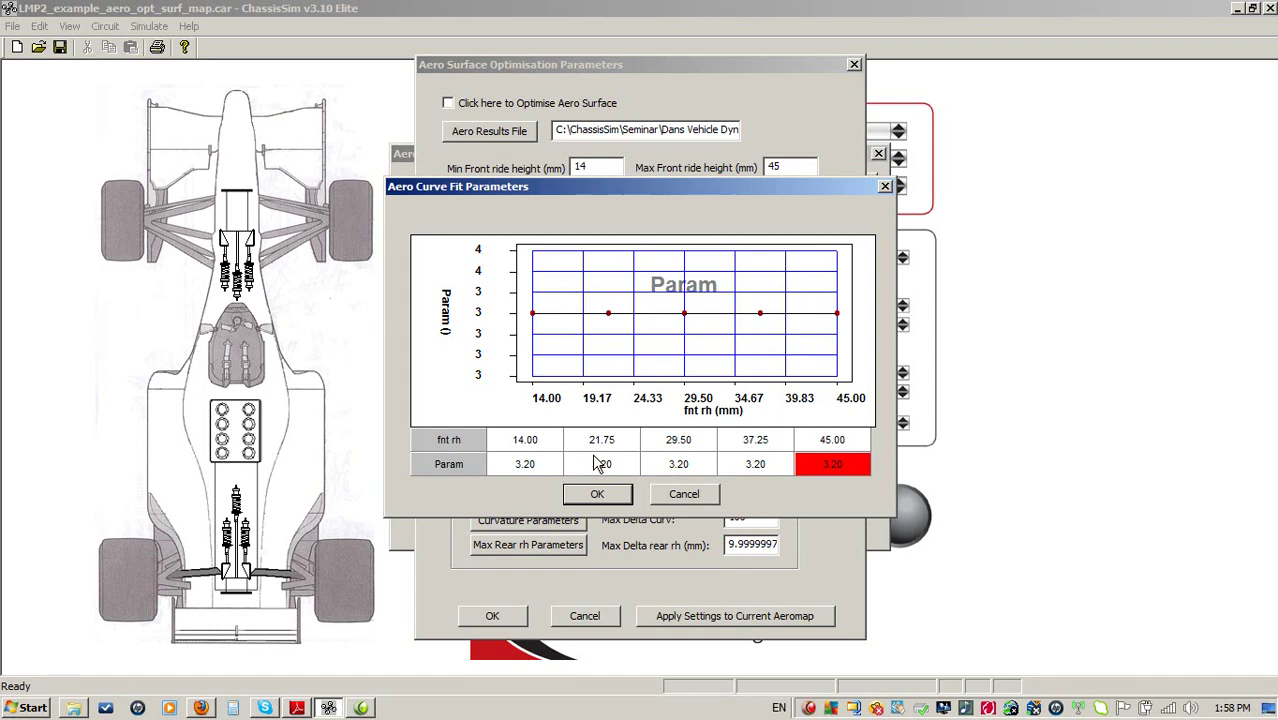
{"action": "left_click", "coordinate": [597, 494]}
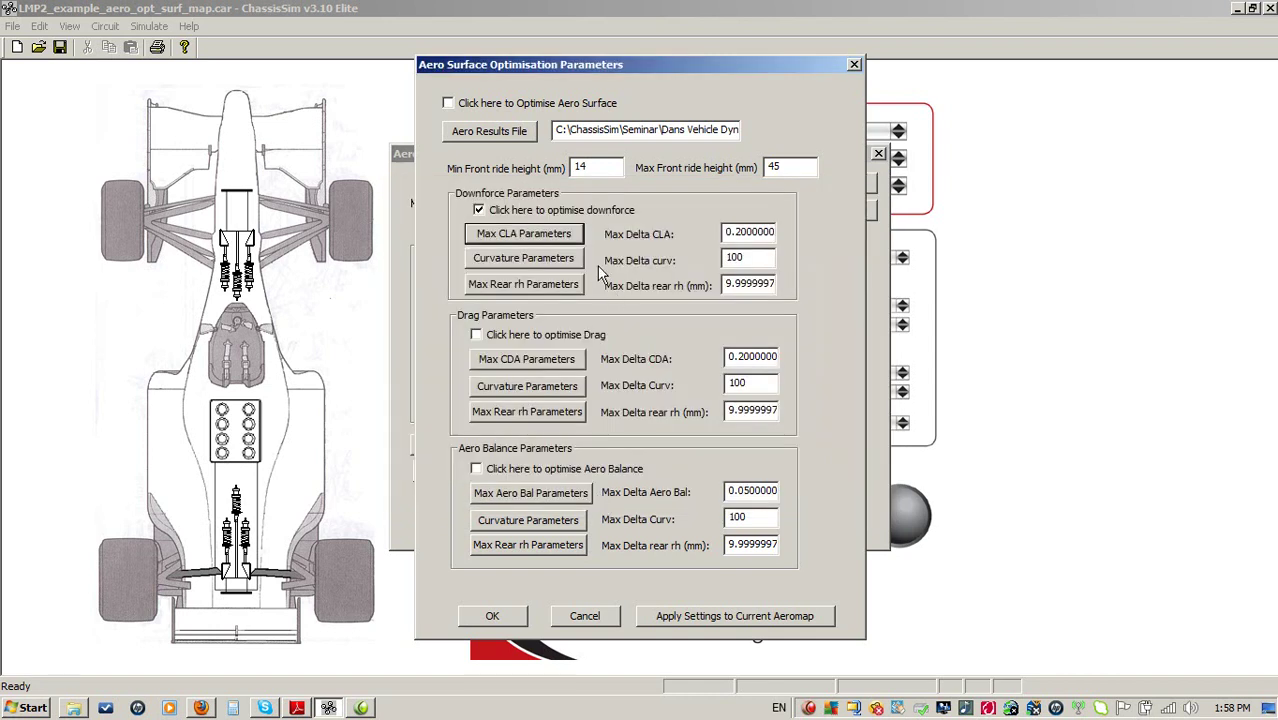
{"action": "left_click", "coordinate": [557, 264]}
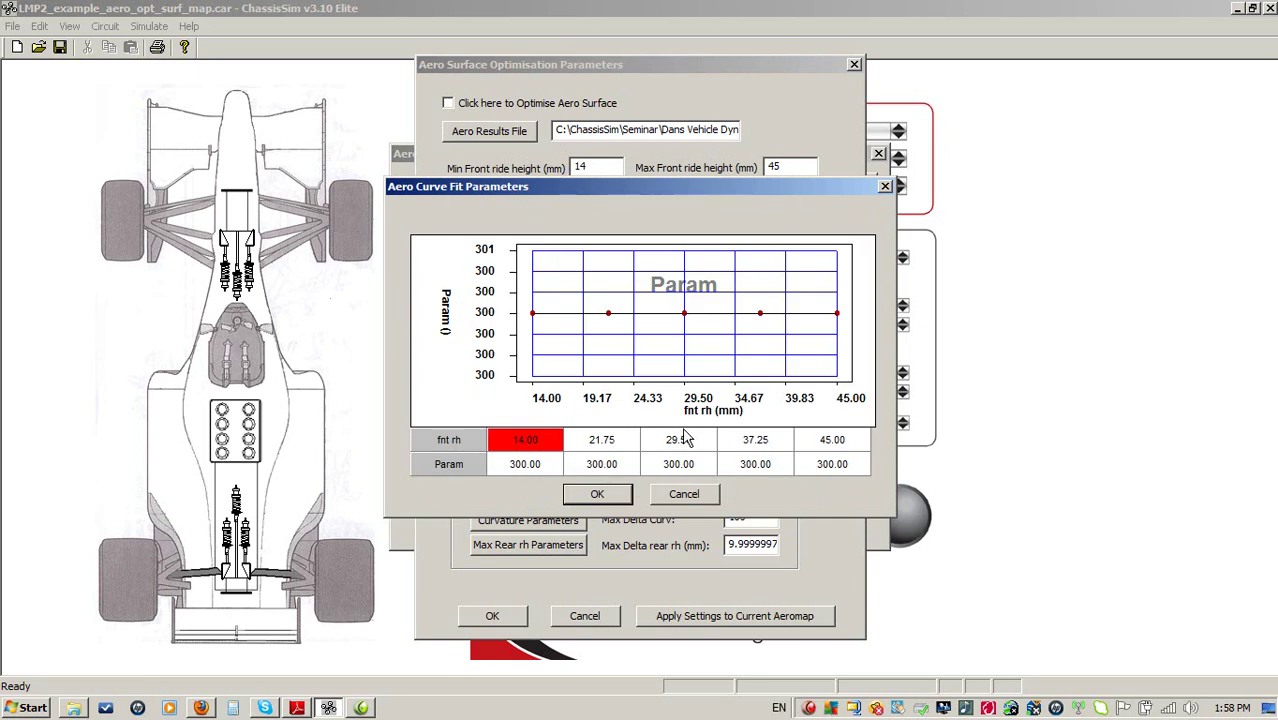
{"action": "key", "text": "Down"}
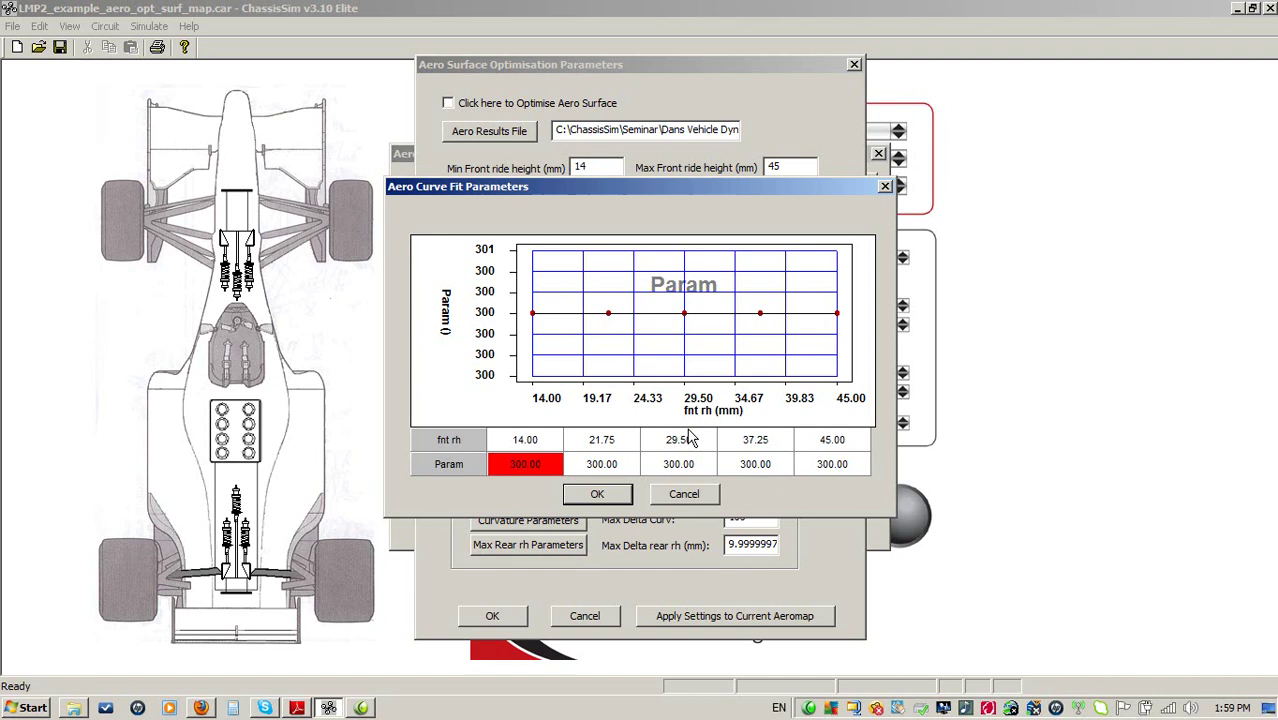
{"action": "key", "text": "Right"}
{"action": "key", "text": "Right"}
{"action": "key", "text": "Right"}
{"action": "key", "text": "Right"}
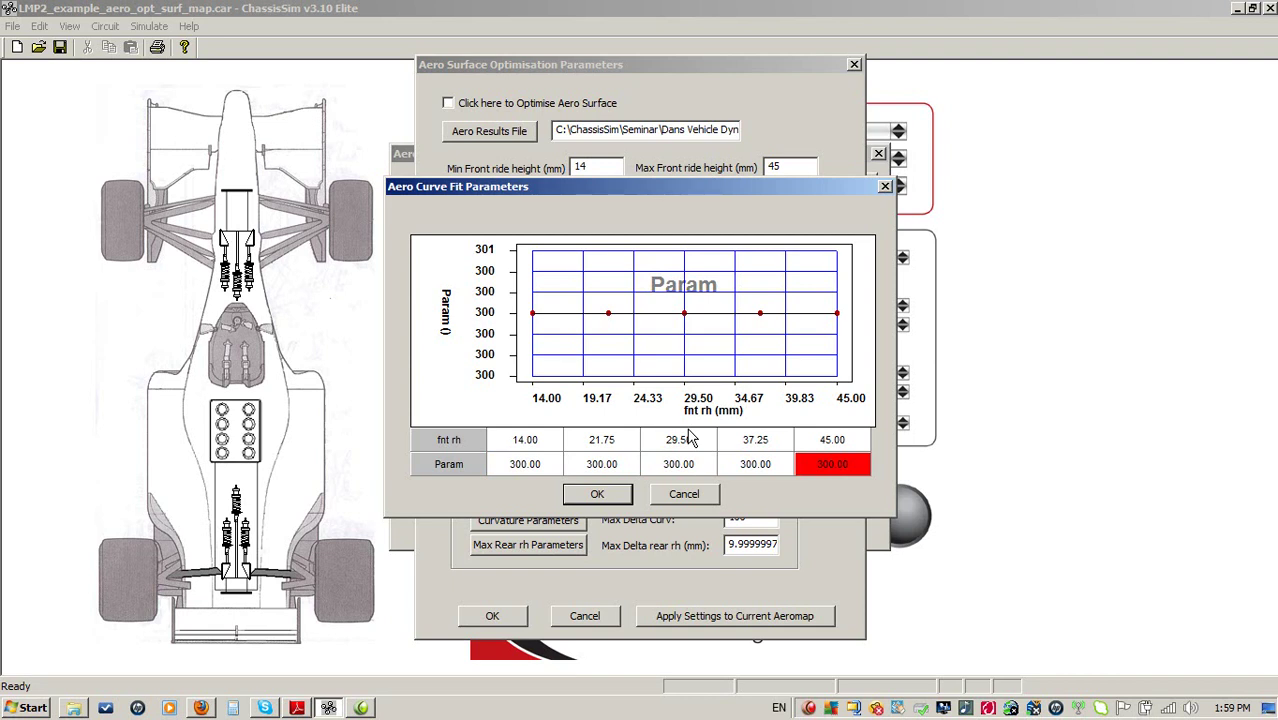
{"action": "type", "text": "2"}
{"action": "key", "text": "Return"}
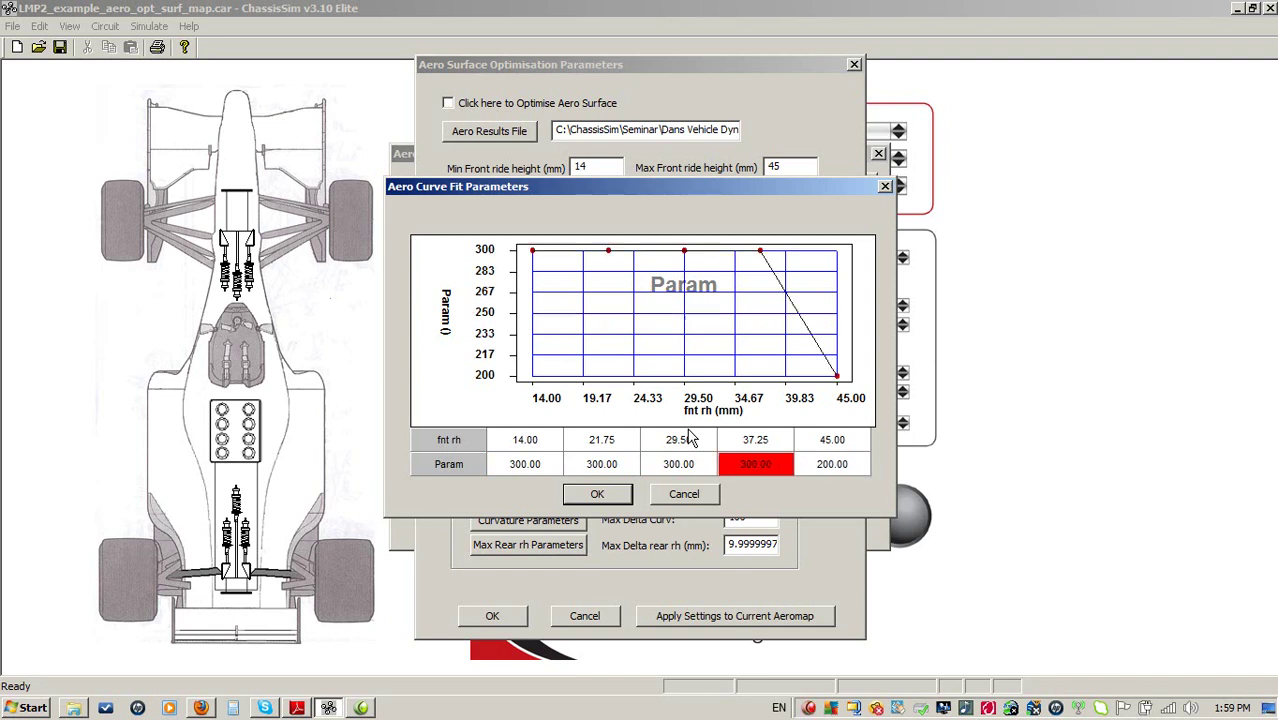
{"action": "key", "text": "shift+Left"}
{"action": "key", "text": "shift+Left"}
{"action": "key", "text": "shift+Left"}
{"action": "key", "text": "shift+Left"}
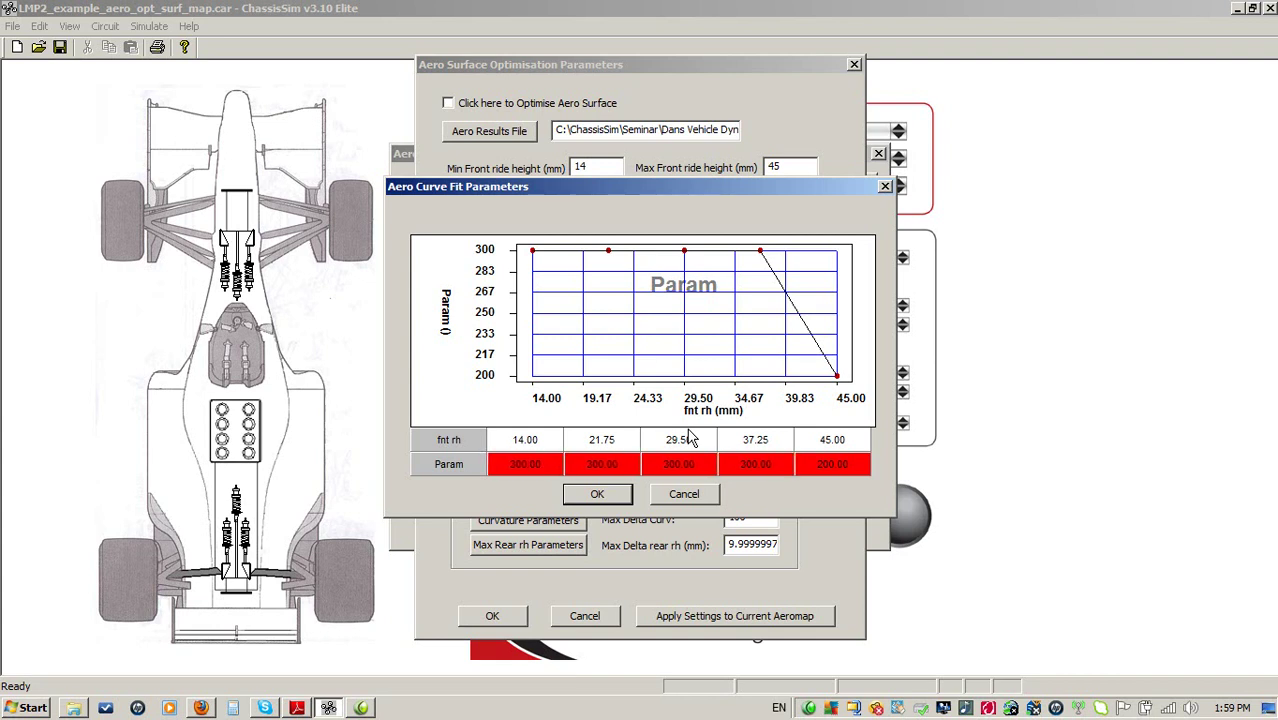
{"action": "key", "text": "ctrl+i"}
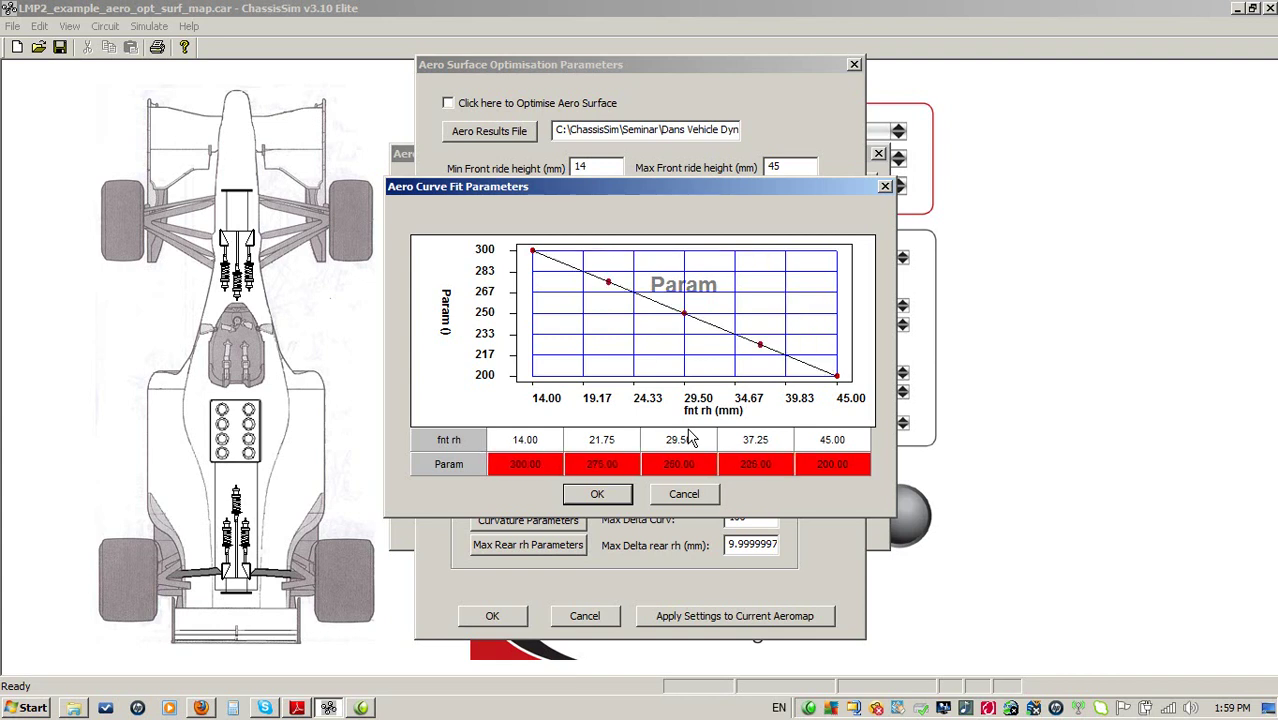
{"action": "left_click", "coordinate": [596, 496]}
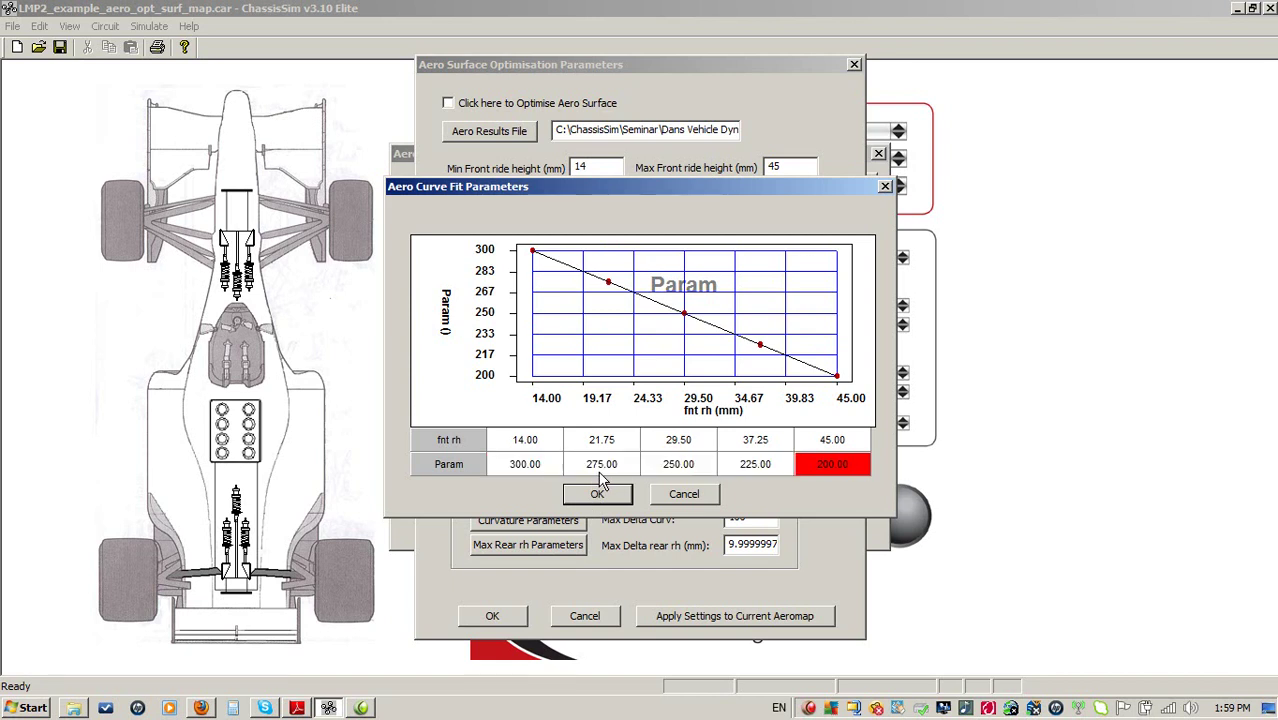
{"action": "type", "text": "3"}
{"action": "key", "text": "Return"}
{"action": "key", "text": "shift+Left"}
{"action": "key", "text": "shift+Left"}
{"action": "key", "text": "shift+Left"}
{"action": "key", "text": "shift+Left"}
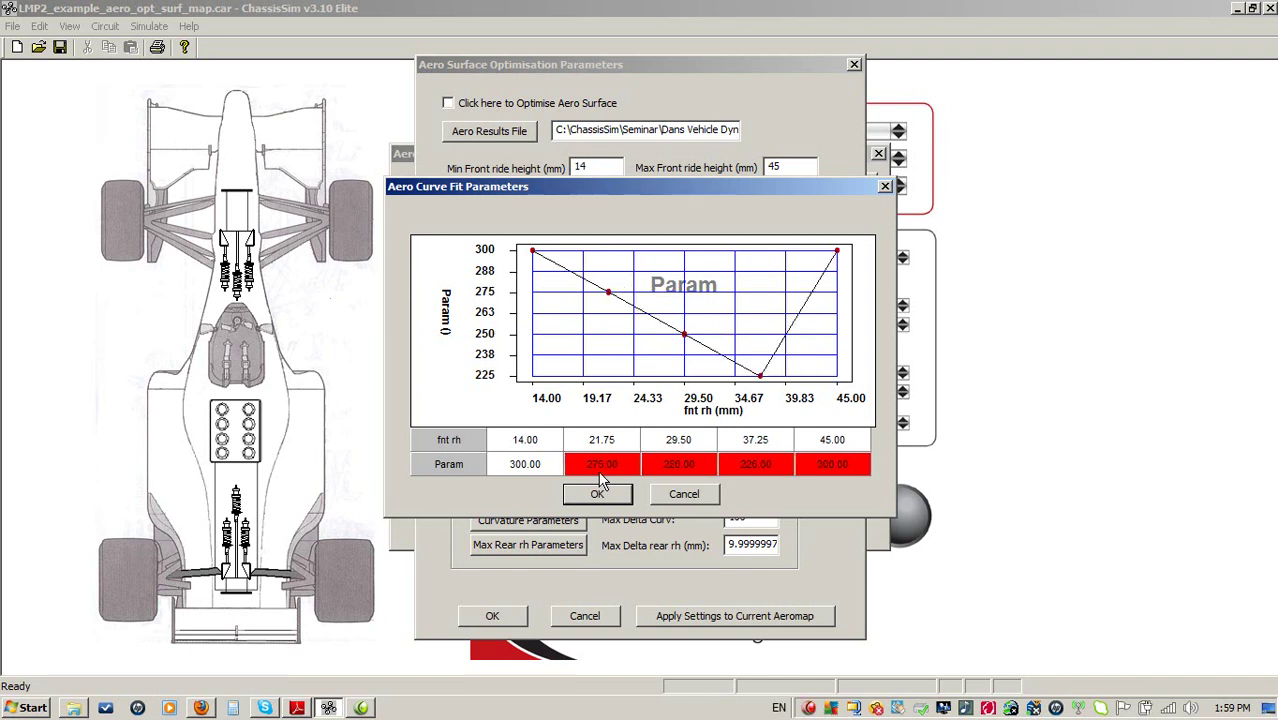
{"action": "type", "text": "300"}
{"action": "key", "text": "Return"}
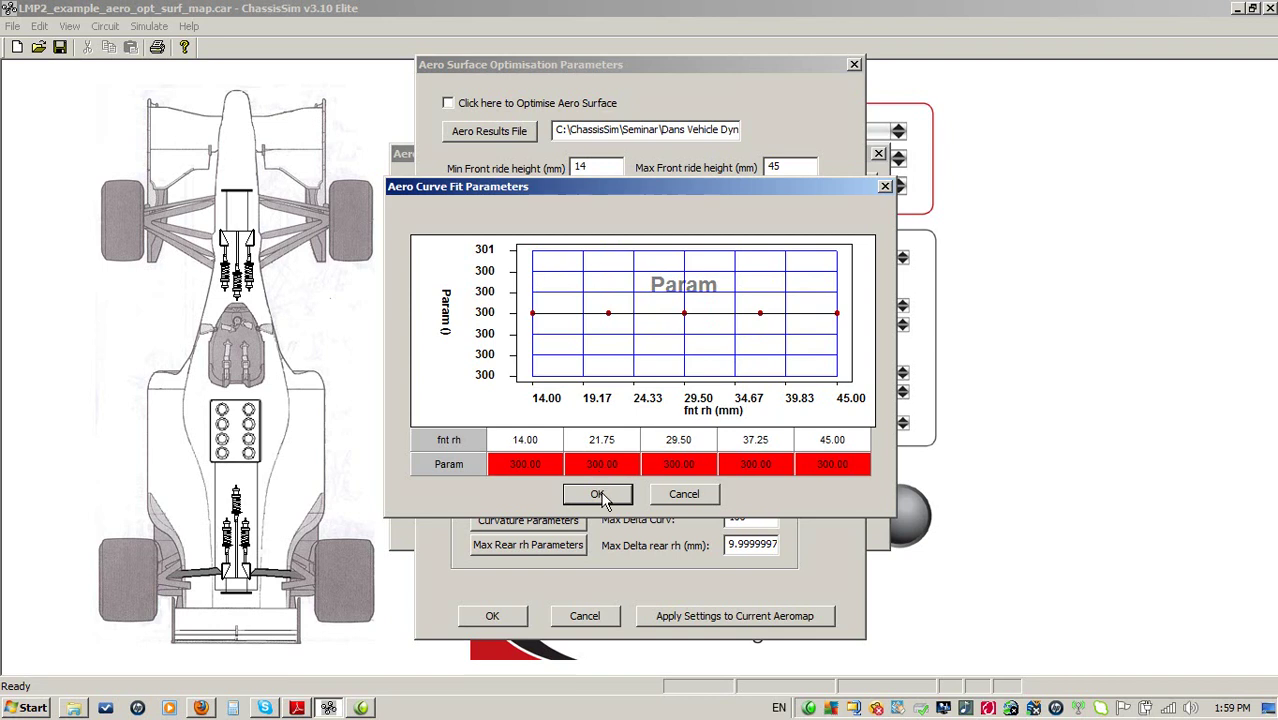
Accept the curvature table, then set all five Max CDA Param values to 1.10 and confirm
{"action": "left_click", "coordinate": [597, 494]}
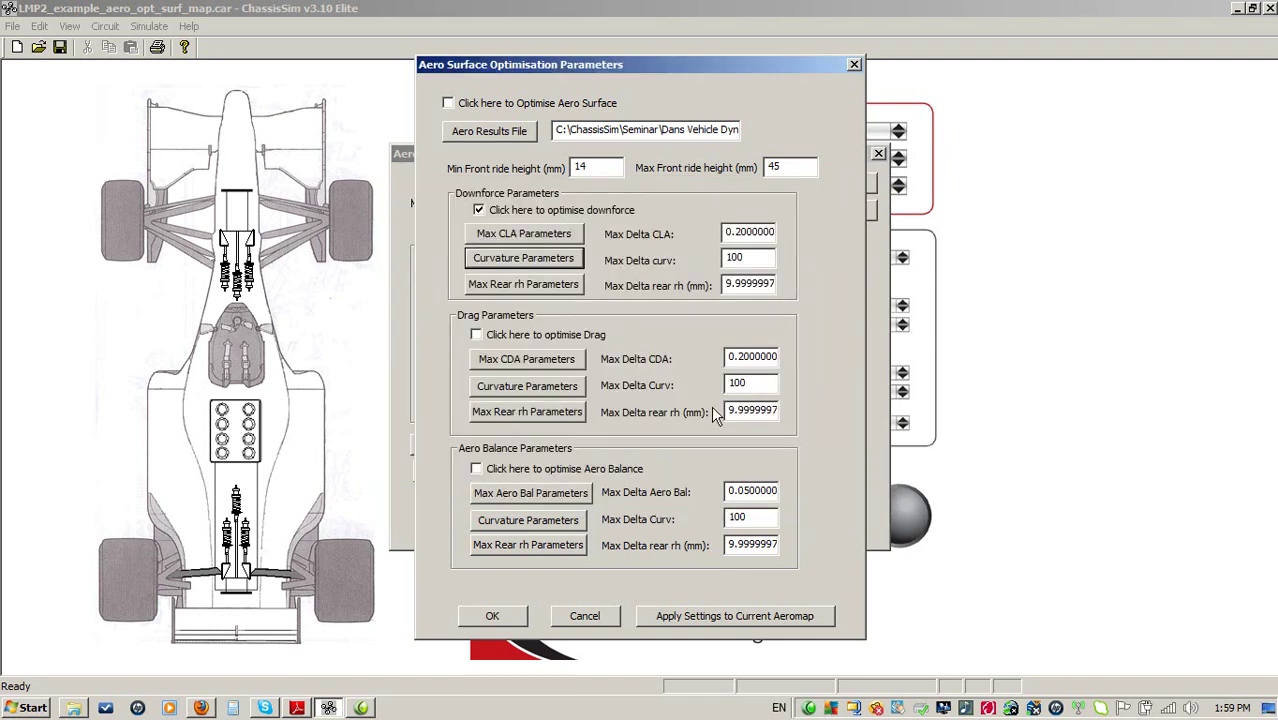
{"action": "left_click", "coordinate": [560, 360]}
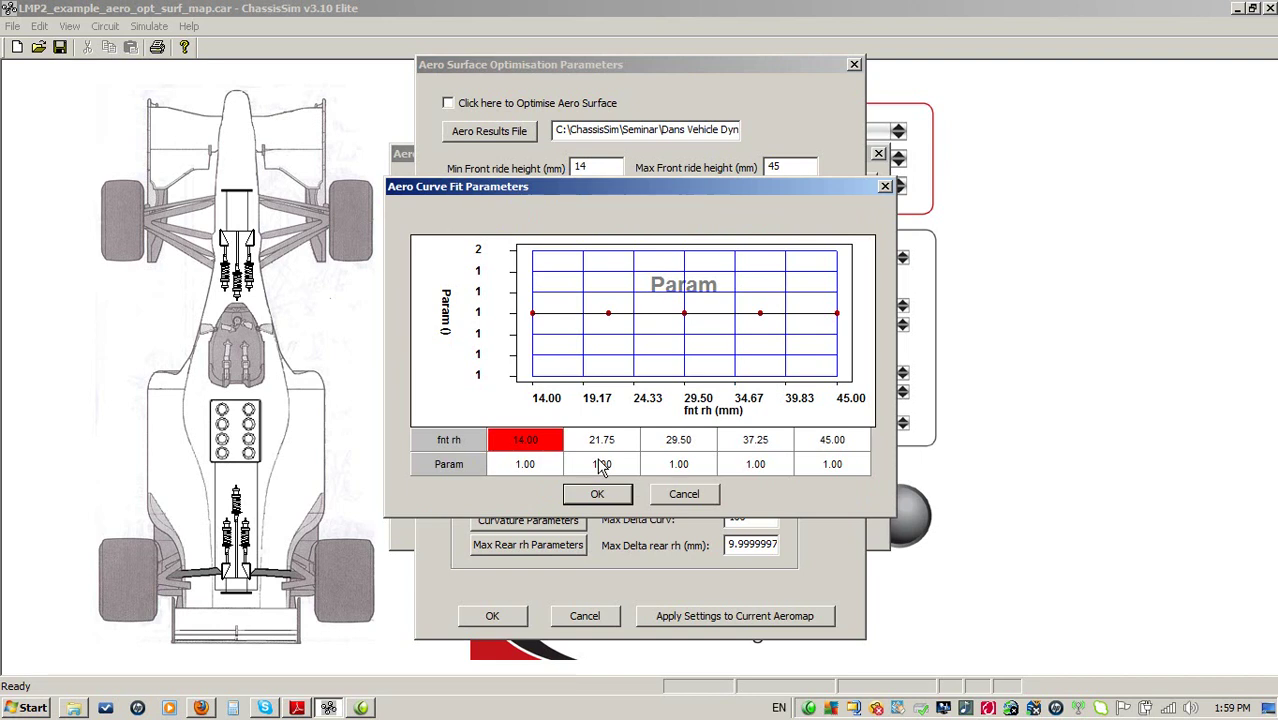
{"action": "left_click", "coordinate": [525, 463]}
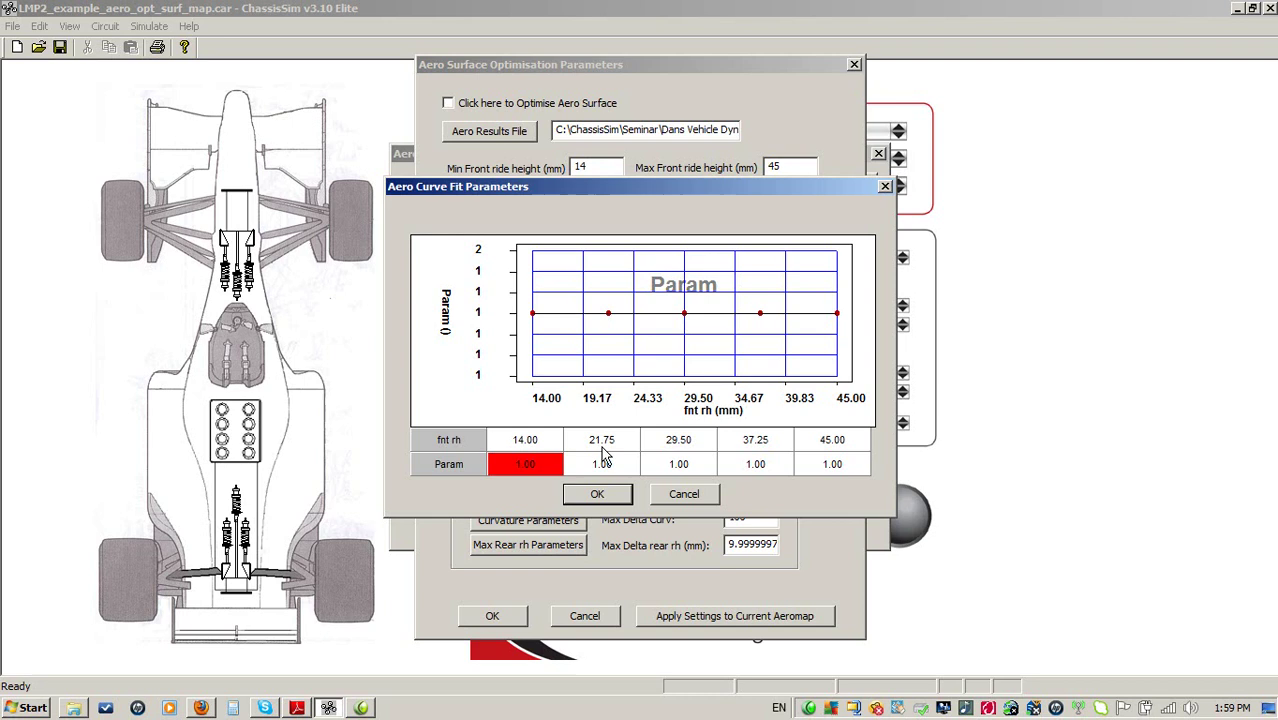
{"action": "type", "text": "1.1"}
{"action": "key", "text": "Right"}
{"action": "key", "text": "Right"}
{"action": "key", "text": "Right"}
{"action": "key", "text": "Right"}
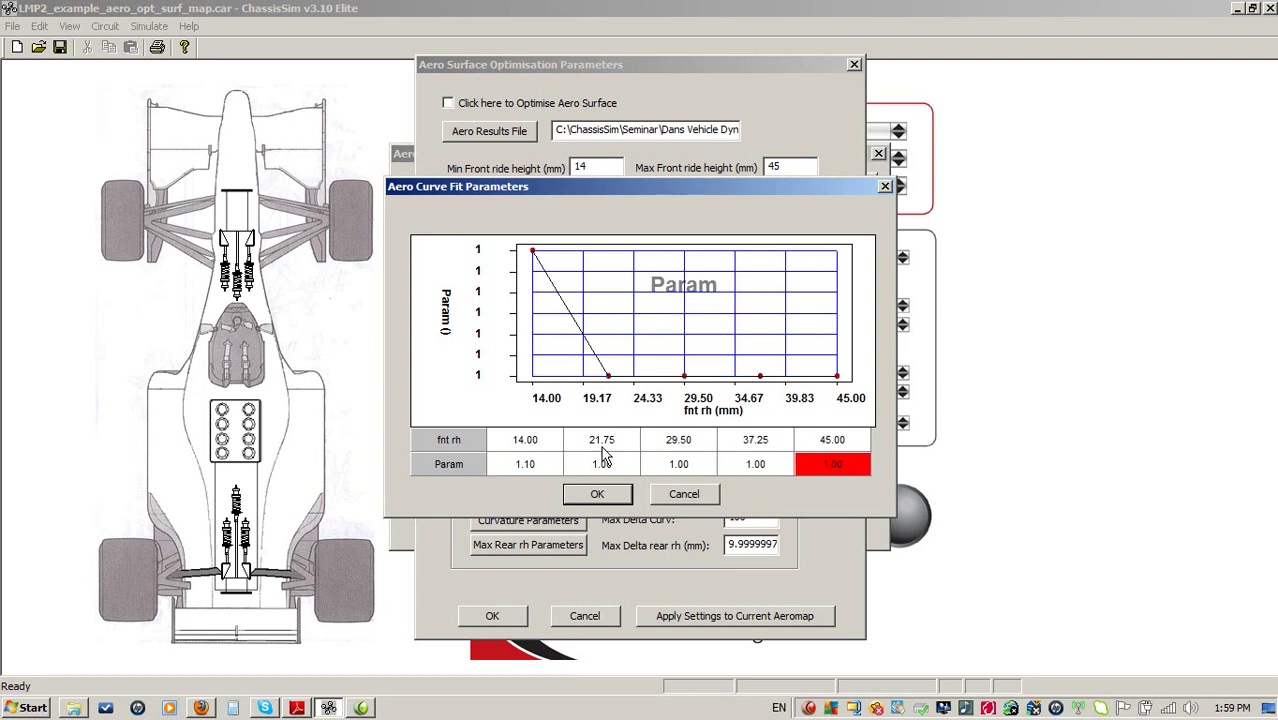
{"action": "type", "text": "1.1"}
{"action": "key", "text": "Return"}
{"action": "key", "text": "shift+Left"}
{"action": "key", "text": "shift+Left"}
{"action": "key", "text": "shift+Left"}
{"action": "key", "text": "shift+Left"}
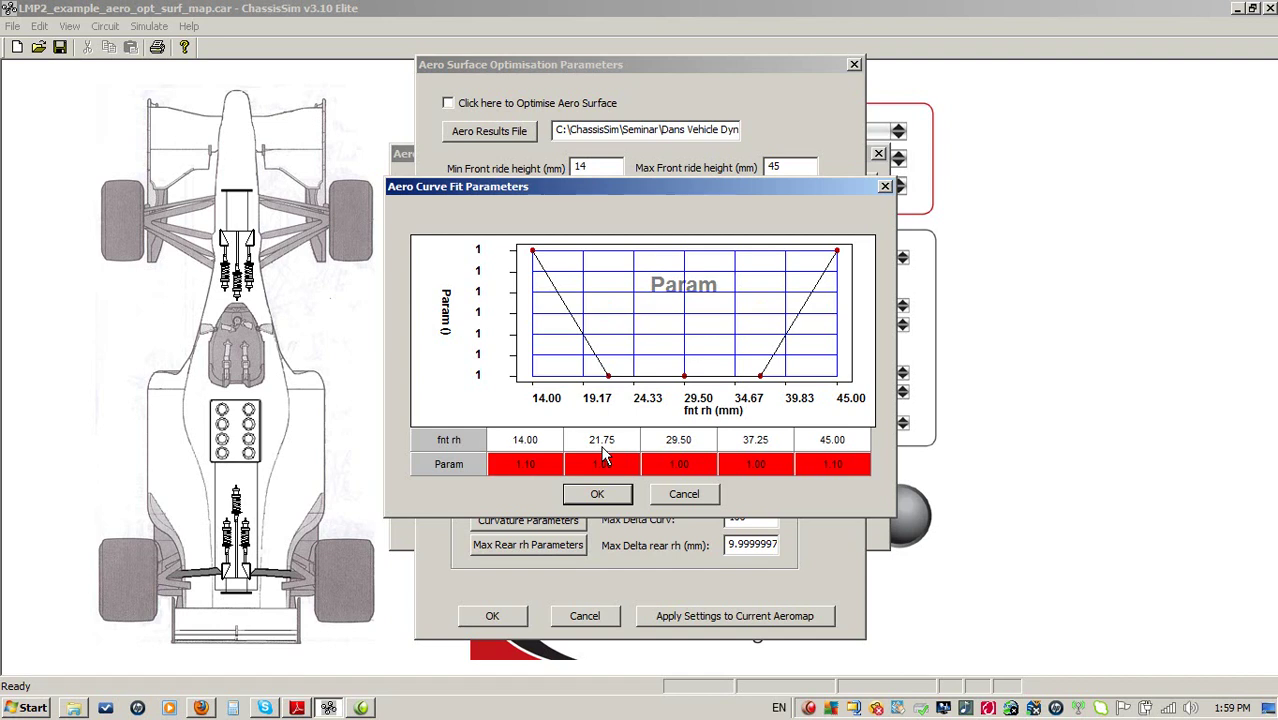
{"action": "type", "text": "1.1"}
{"action": "key", "text": "Return"}
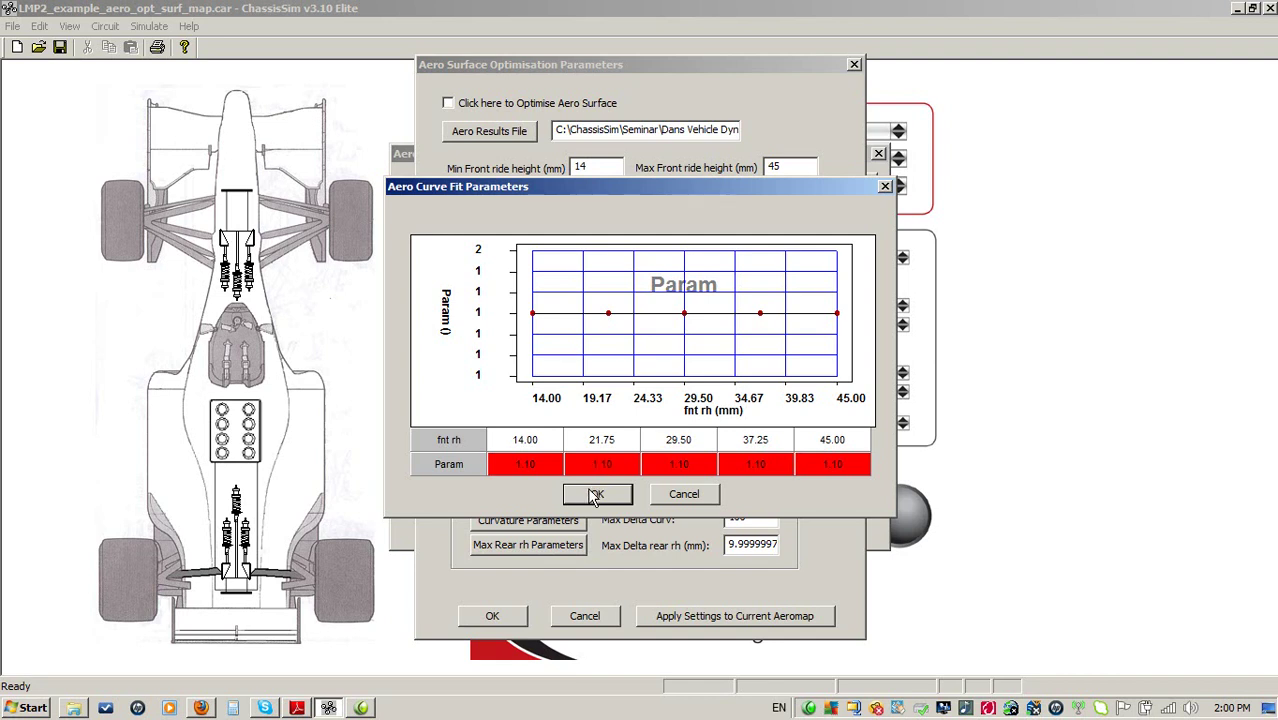
{"action": "left_click", "coordinate": [596, 495]}
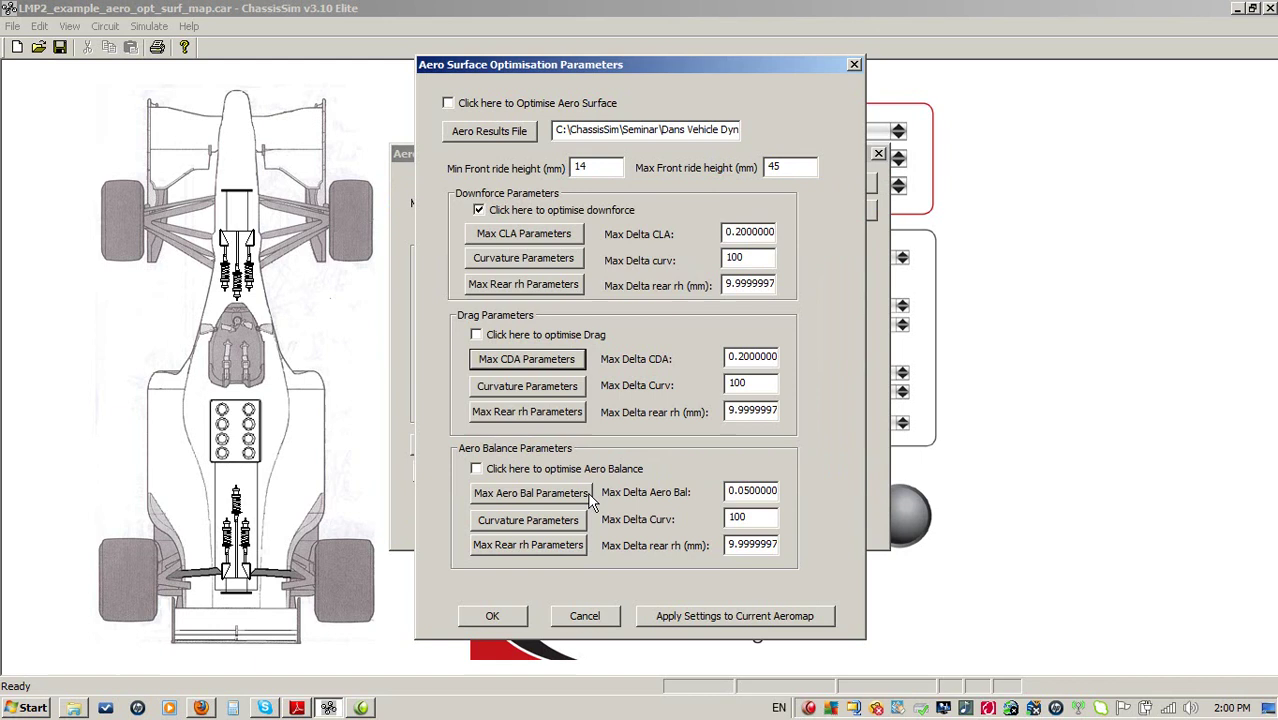
In the aero balance curve table, enter 40 at 14 mm and interpolate linearly to 30 at 45 mm
{"action": "left_click", "coordinate": [487, 286]}
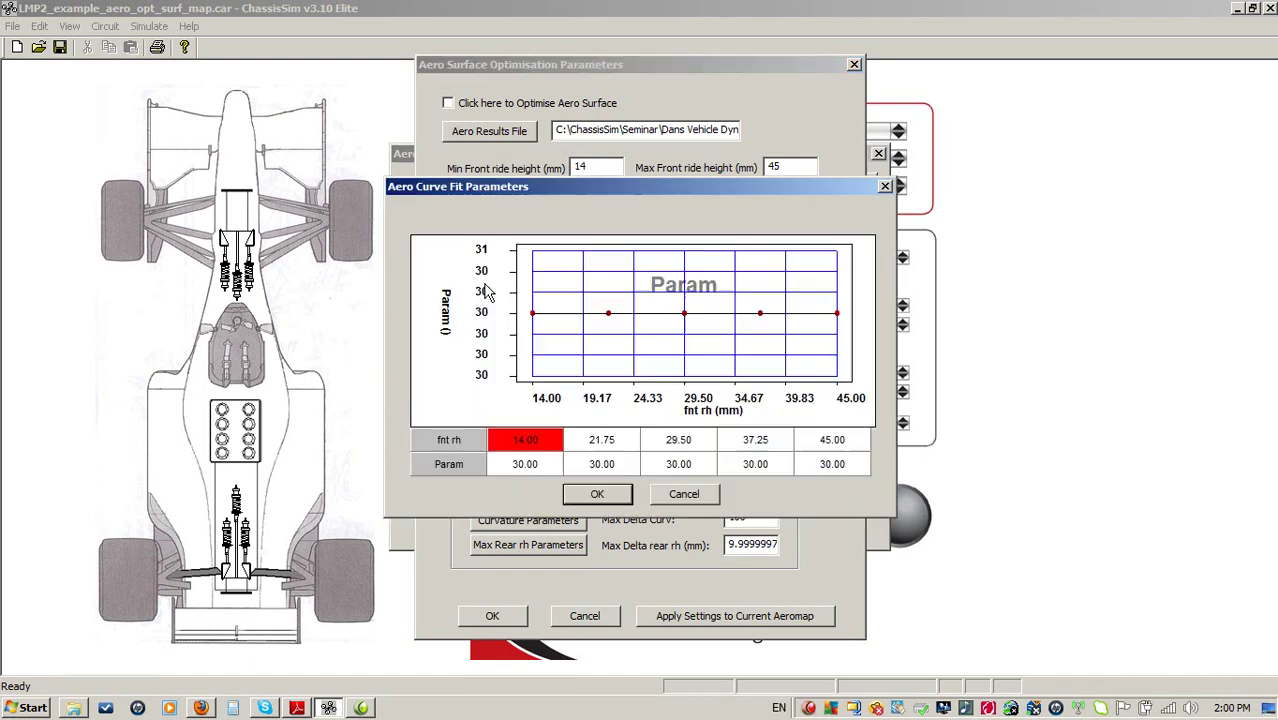
{"action": "key", "text": "Down"}
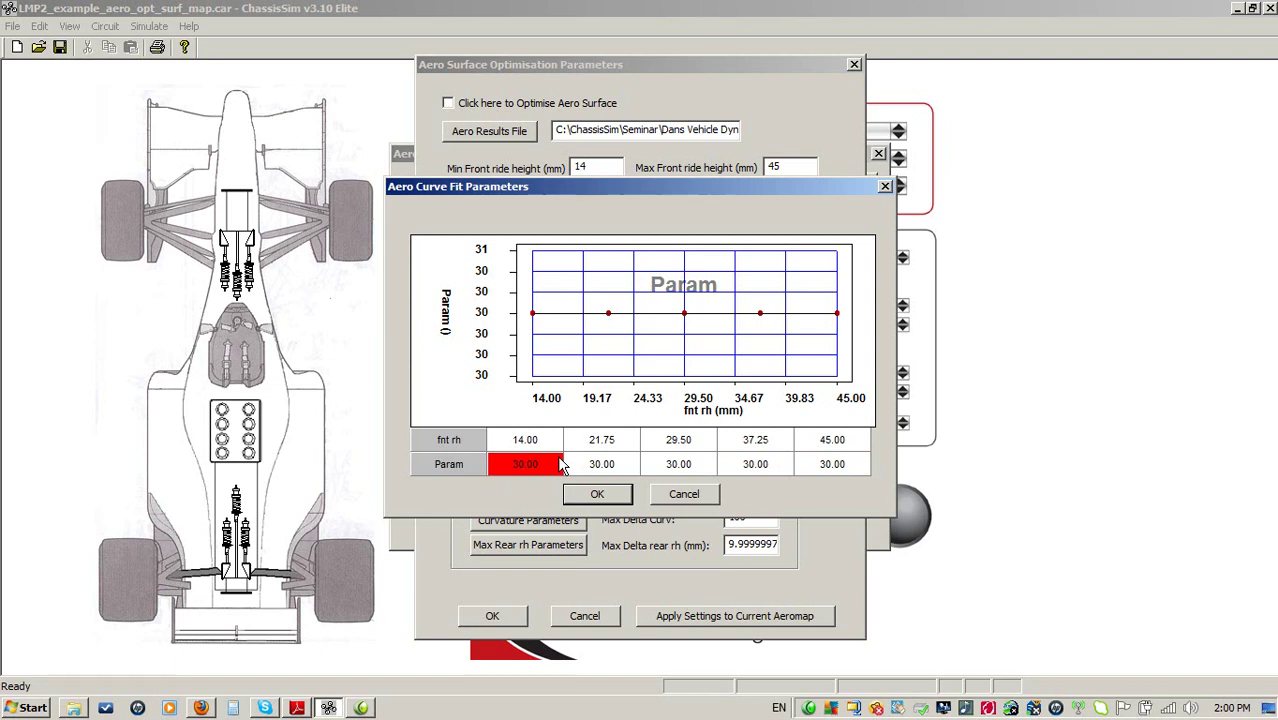
{"action": "type", "text": "40"}
{"action": "key", "text": "Tab"}
{"action": "key", "text": "Tab"}
{"action": "key", "text": "Tab"}
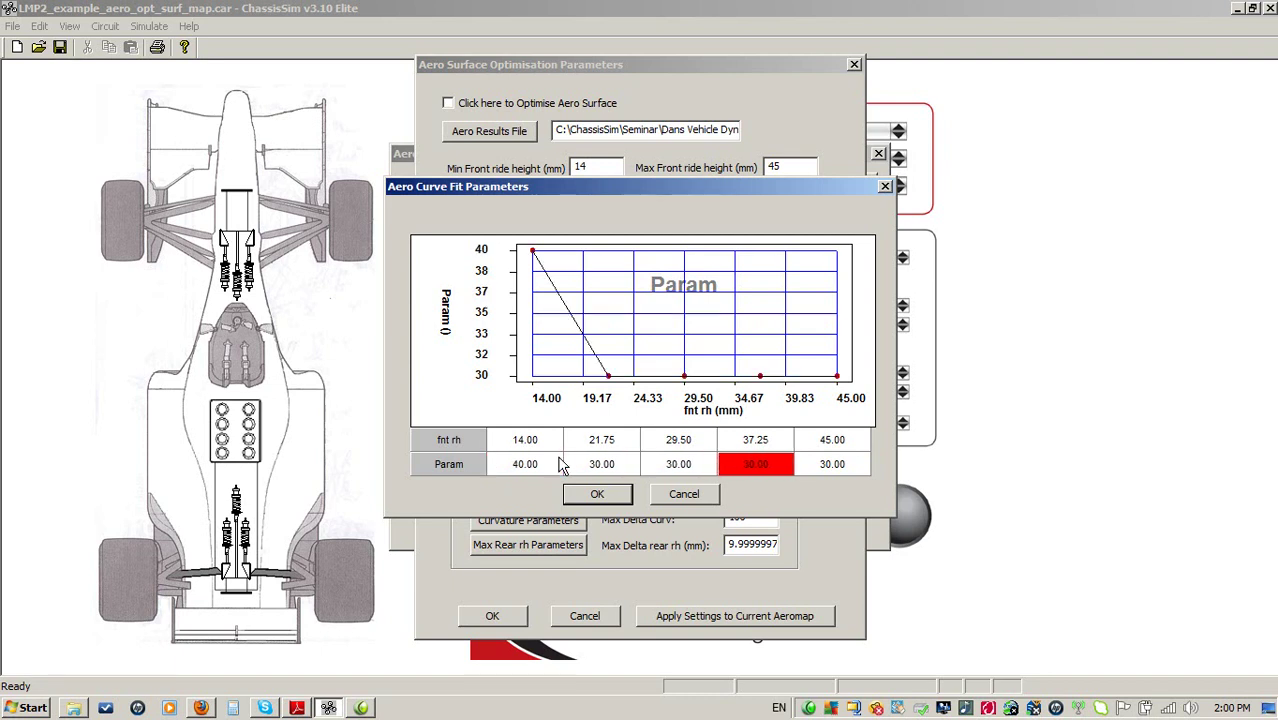
{"action": "key", "text": "Tab"}
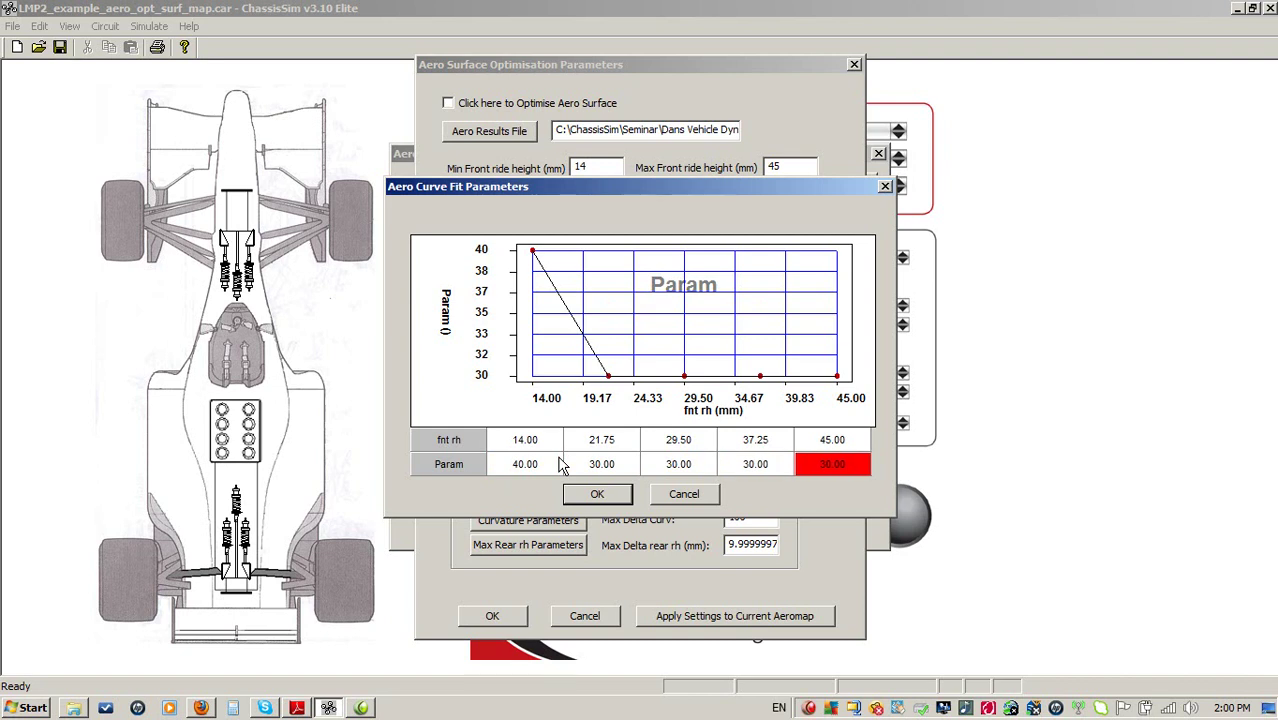
{"action": "key", "text": "shift+Left"}
{"action": "key", "text": "shift+Left"}
{"action": "key", "text": "shift+Left"}
{"action": "key", "text": "shift+Left"}
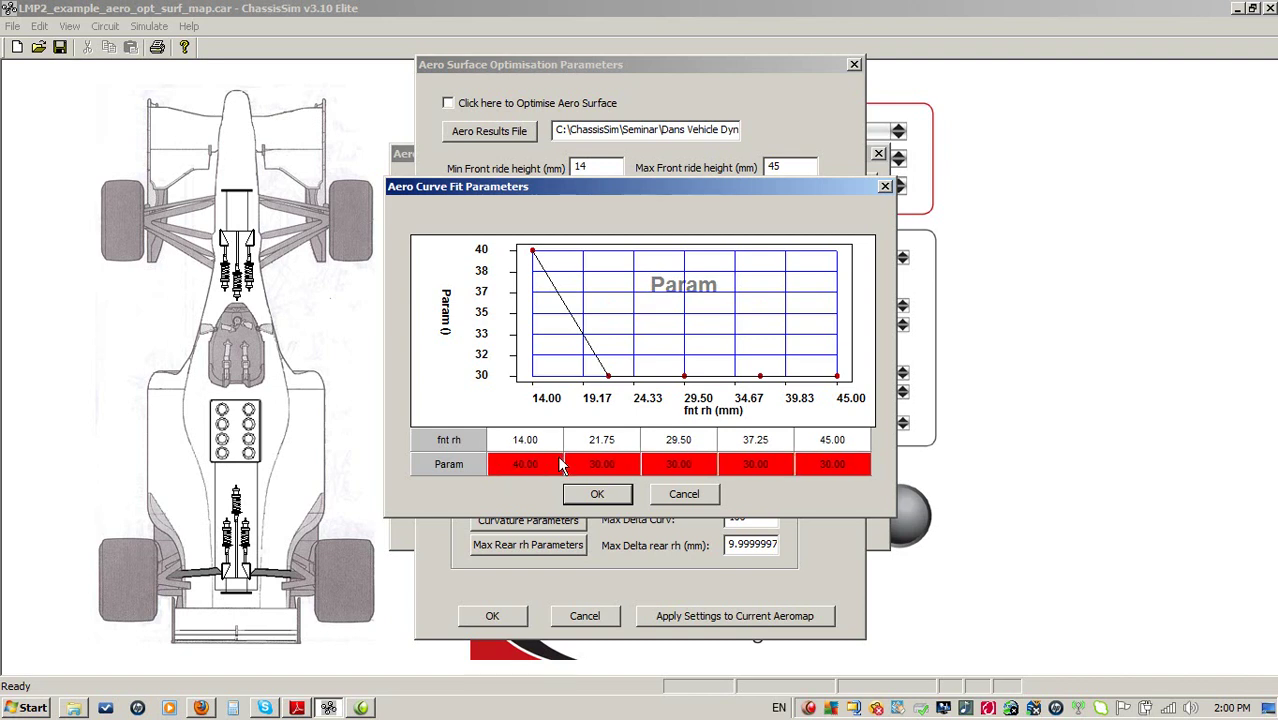
{"action": "key", "text": "ctrl+i"}
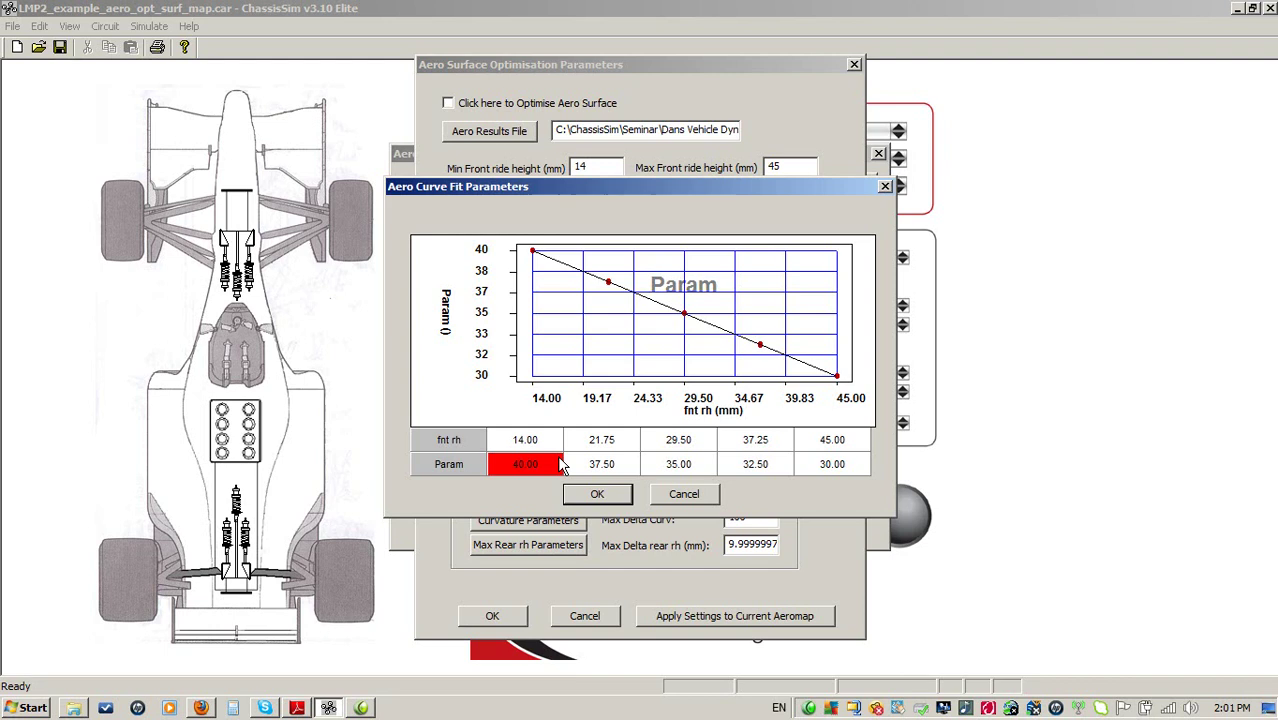
Accept the linear Param curve, then review and accept the Max Aero Bal table's flat 0.40 values
{"action": "left_click", "coordinate": [594, 495]}
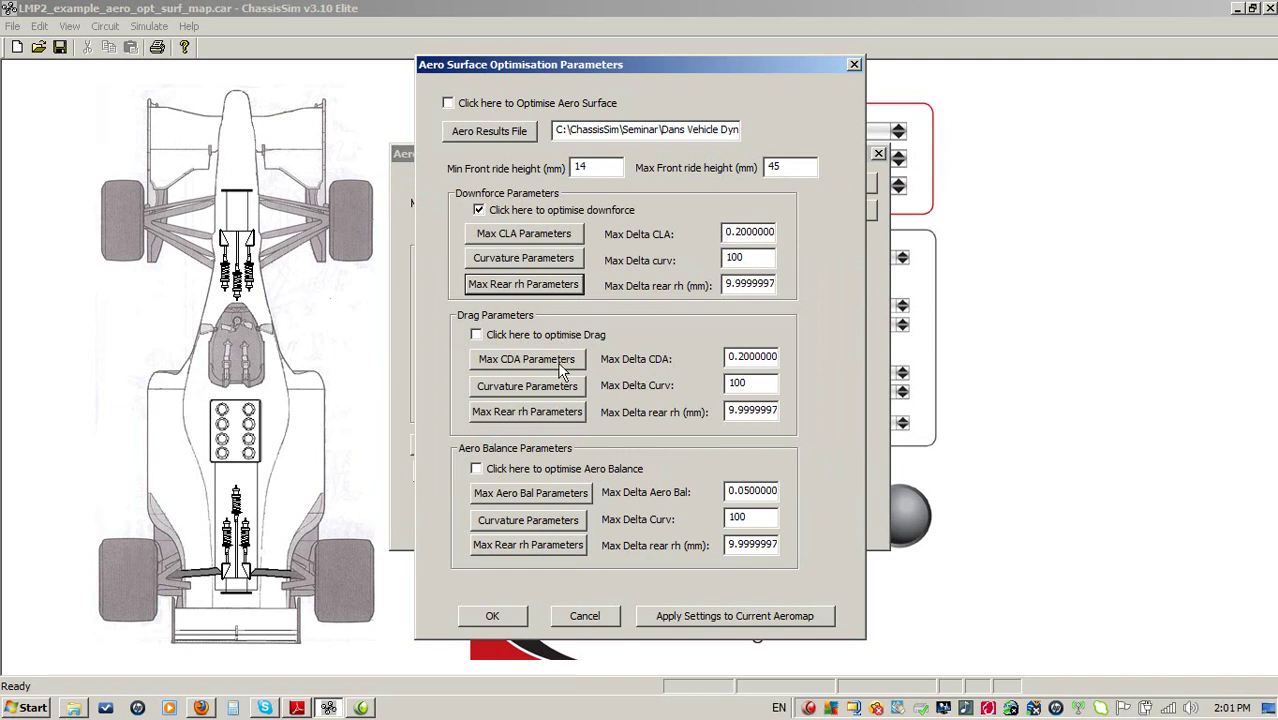
{"action": "left_click", "coordinate": [541, 501]}
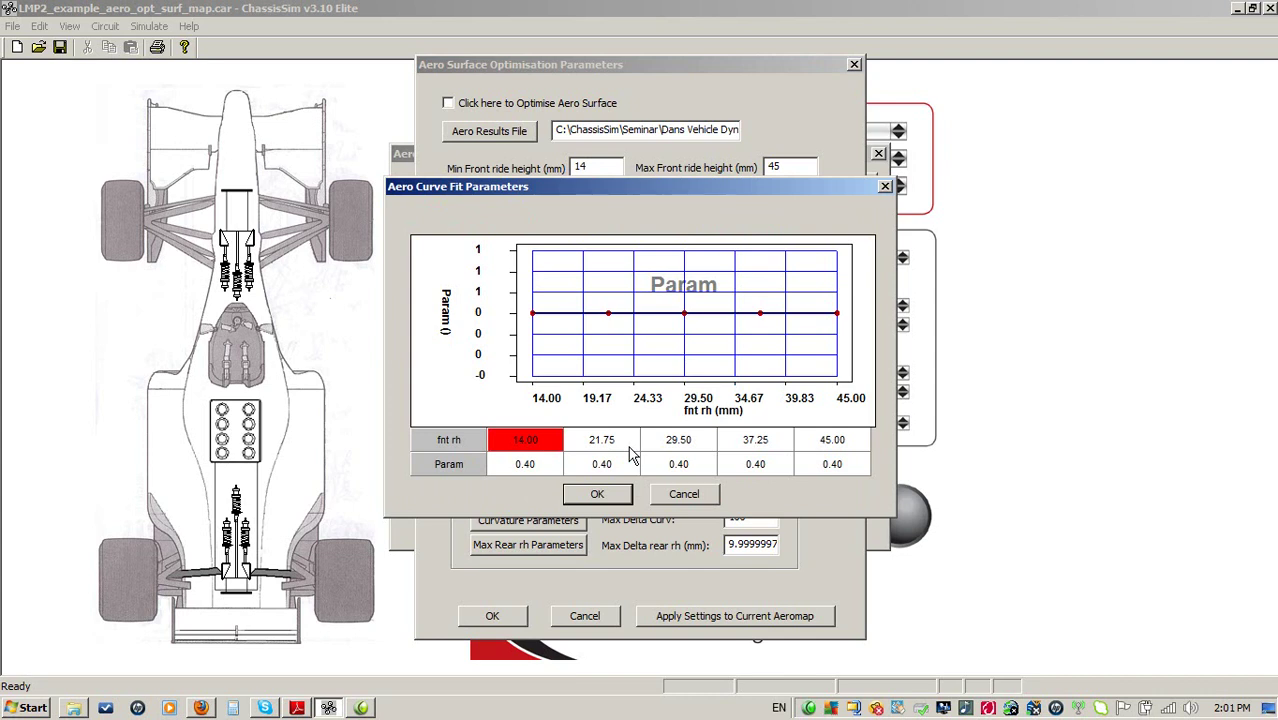
{"action": "key", "text": "Down"}
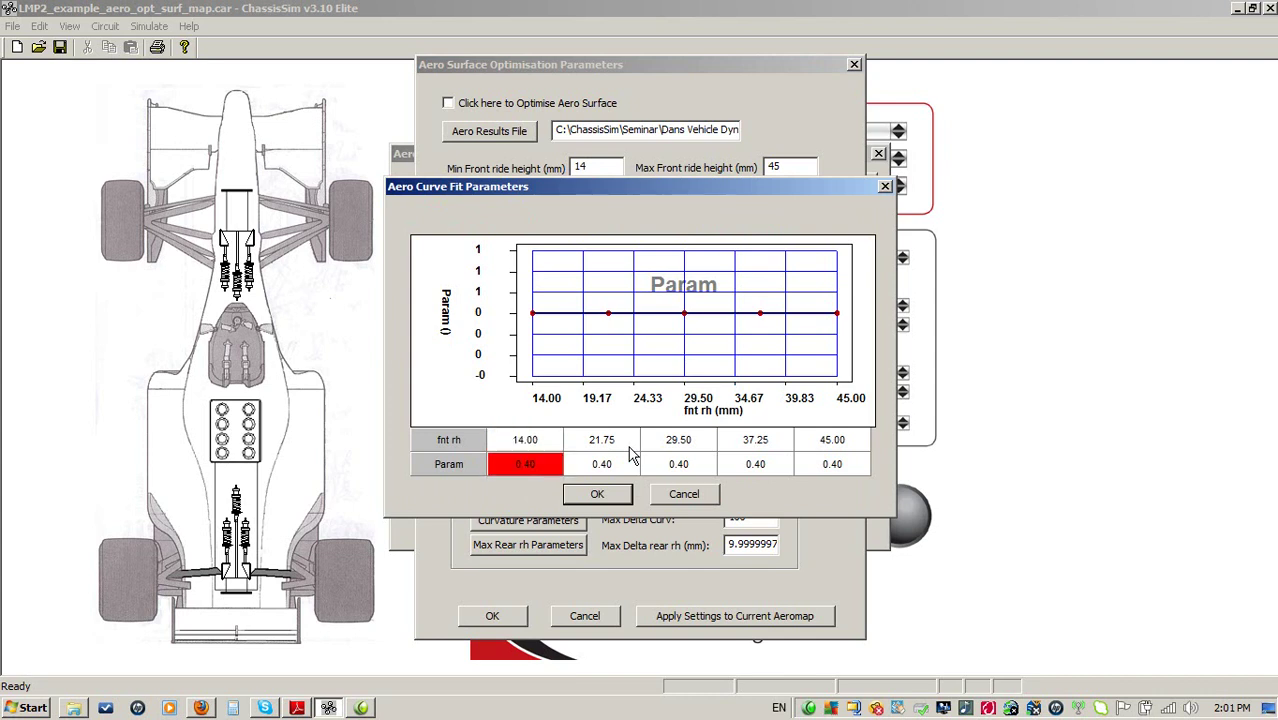
{"action": "left_click", "coordinate": [598, 494]}
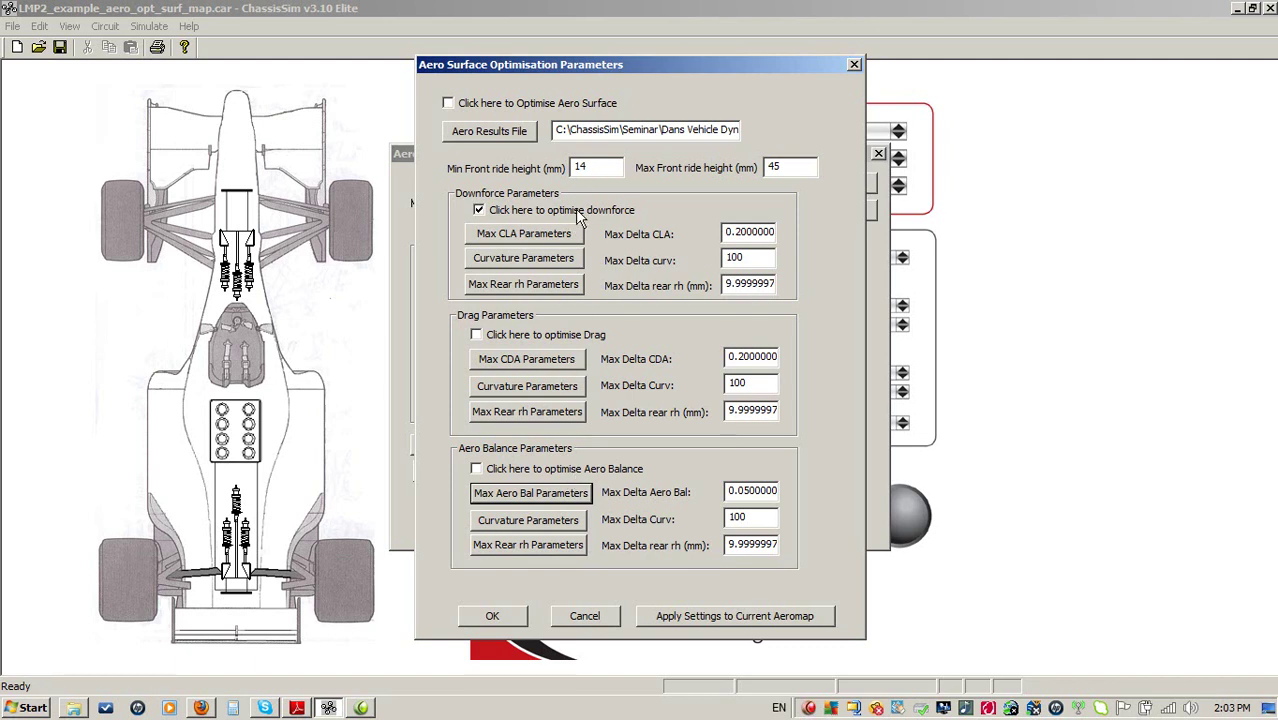
Enable drag, aero balance and overall aero surface optimisation, then accept the settings
{"action": "left_click", "coordinate": [562, 344]}
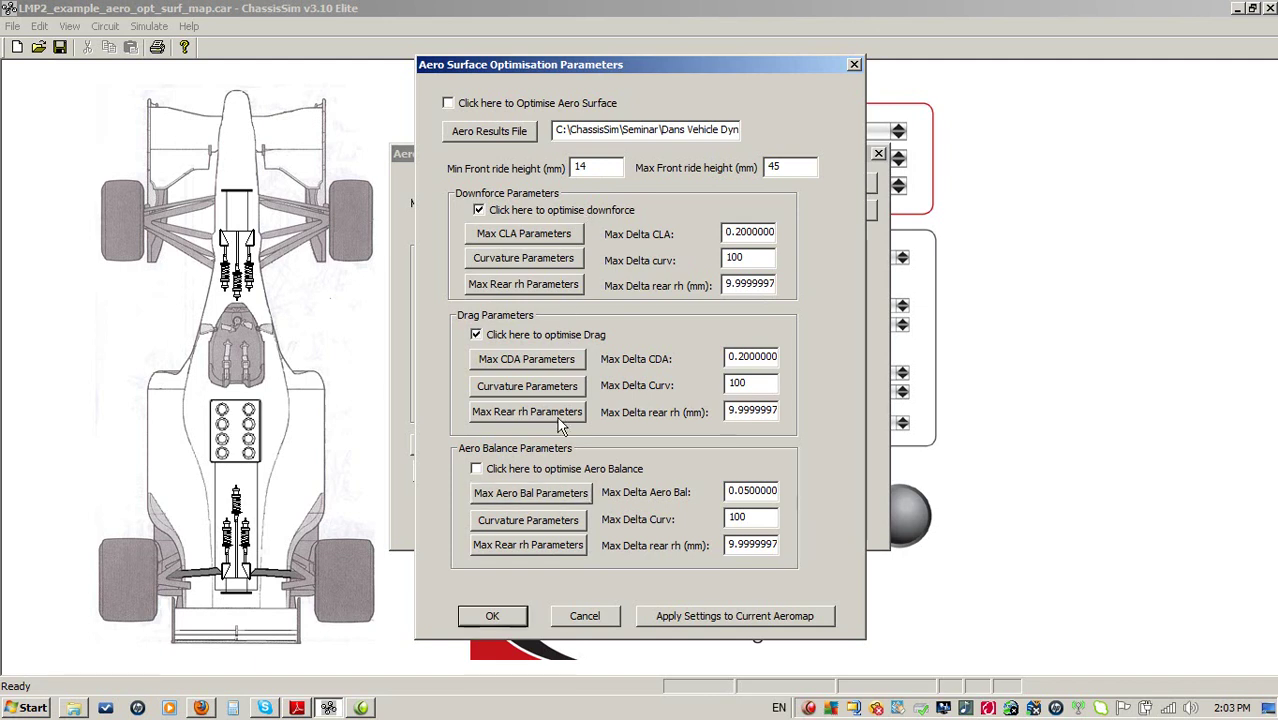
{"action": "left_click", "coordinate": [563, 474]}
{"action": "left_click", "coordinate": [448, 102]}
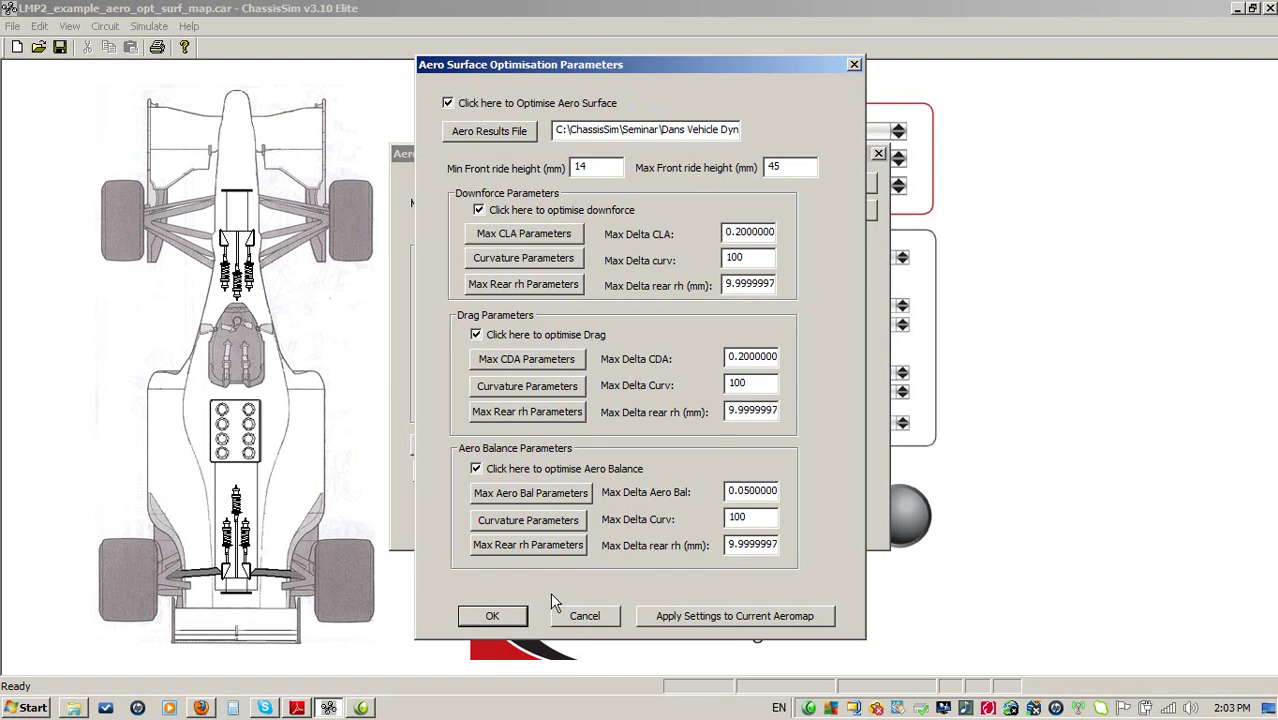
{"action": "left_click", "coordinate": [492, 616]}
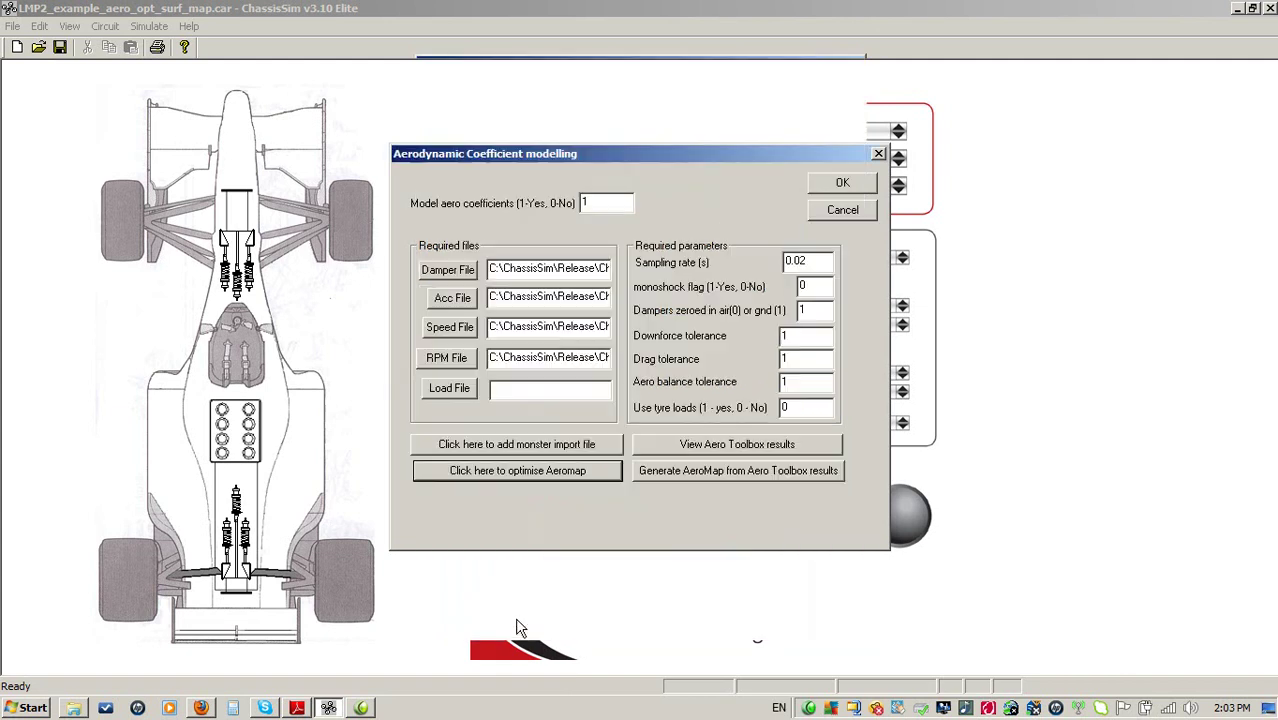
Close the aero coefficient dialog and switch off one-touch aero modelling
{"action": "left_click", "coordinate": [845, 183]}
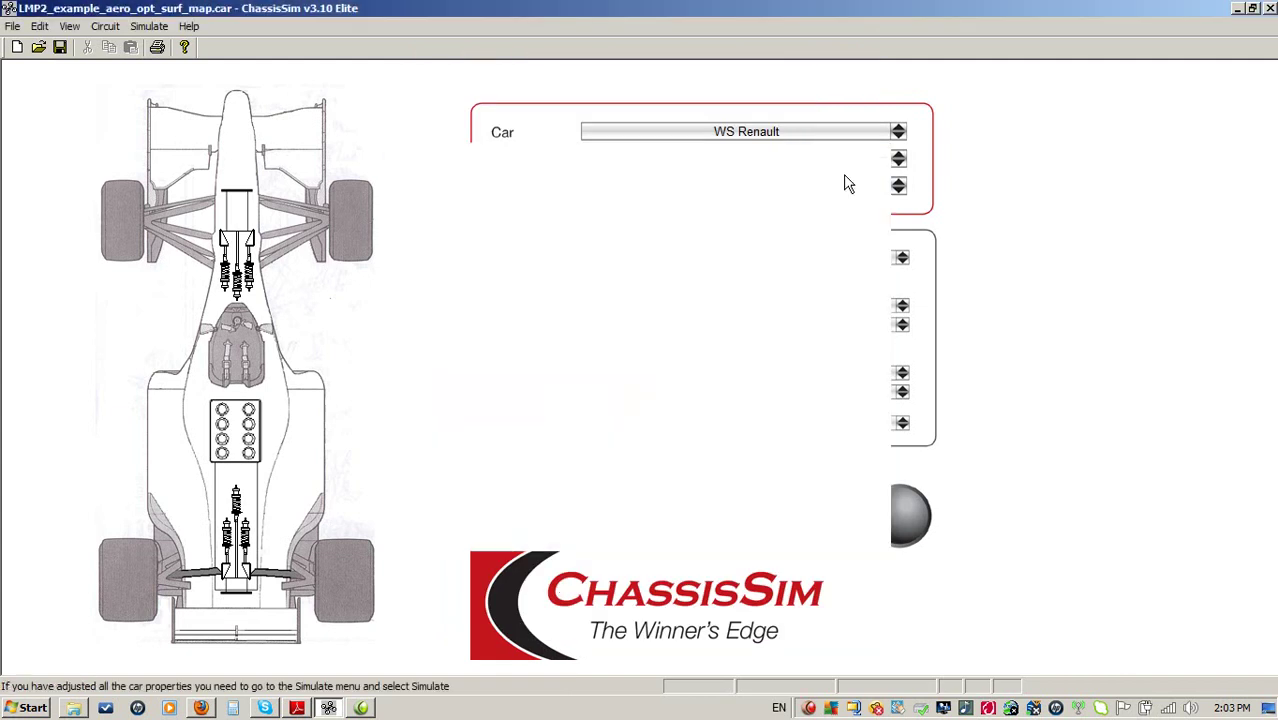
{"action": "left_click", "coordinate": [149, 26]}
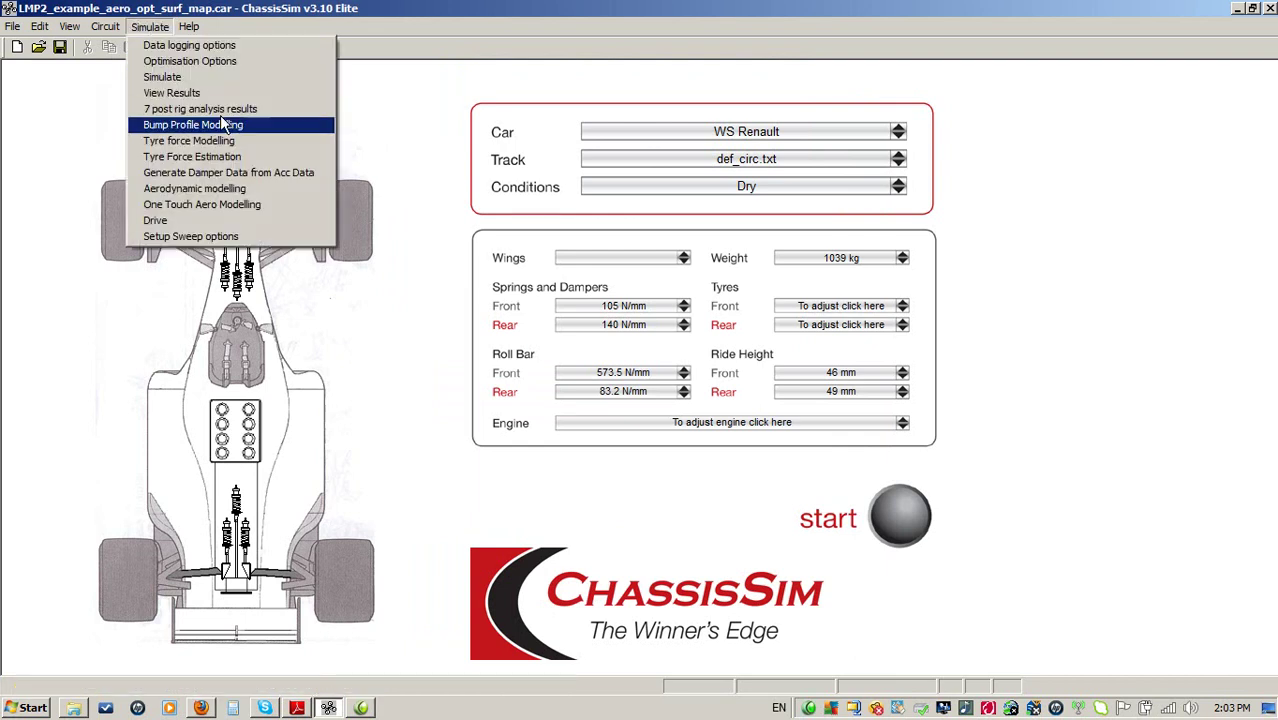
{"action": "left_click", "coordinate": [246, 204]}
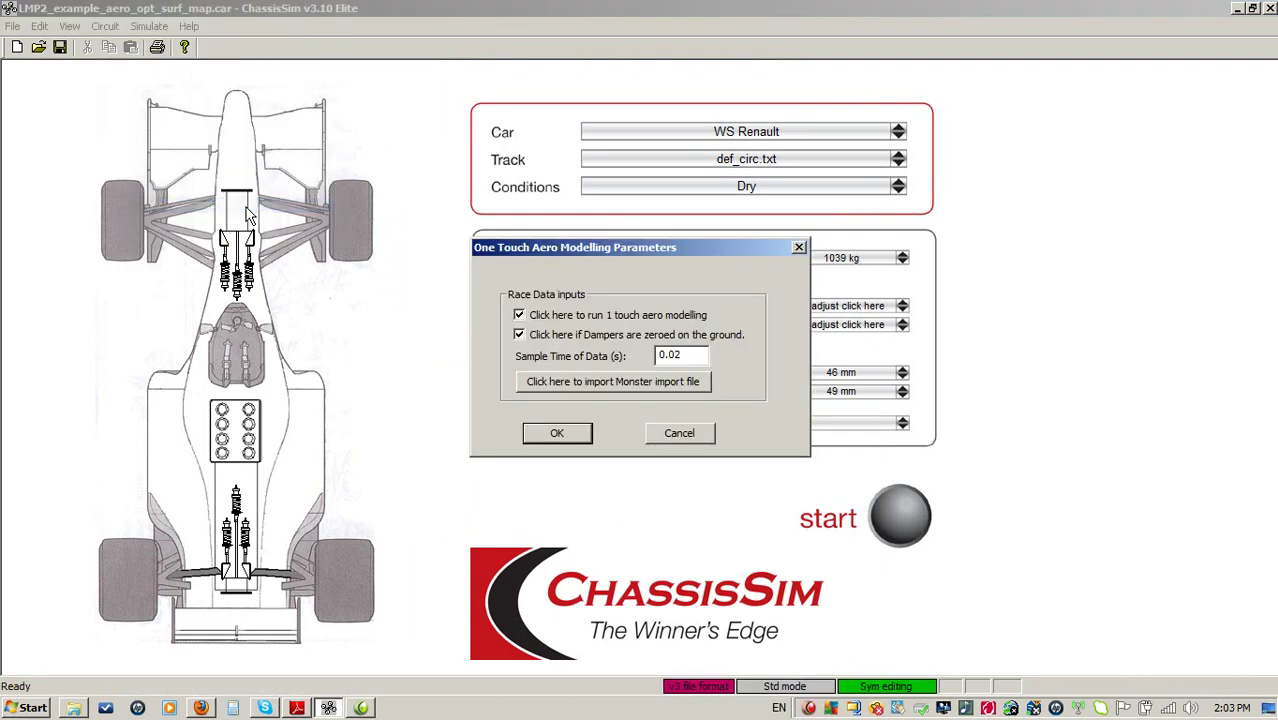
{"action": "left_click", "coordinate": [527, 315]}
{"action": "left_click", "coordinate": [560, 431]}
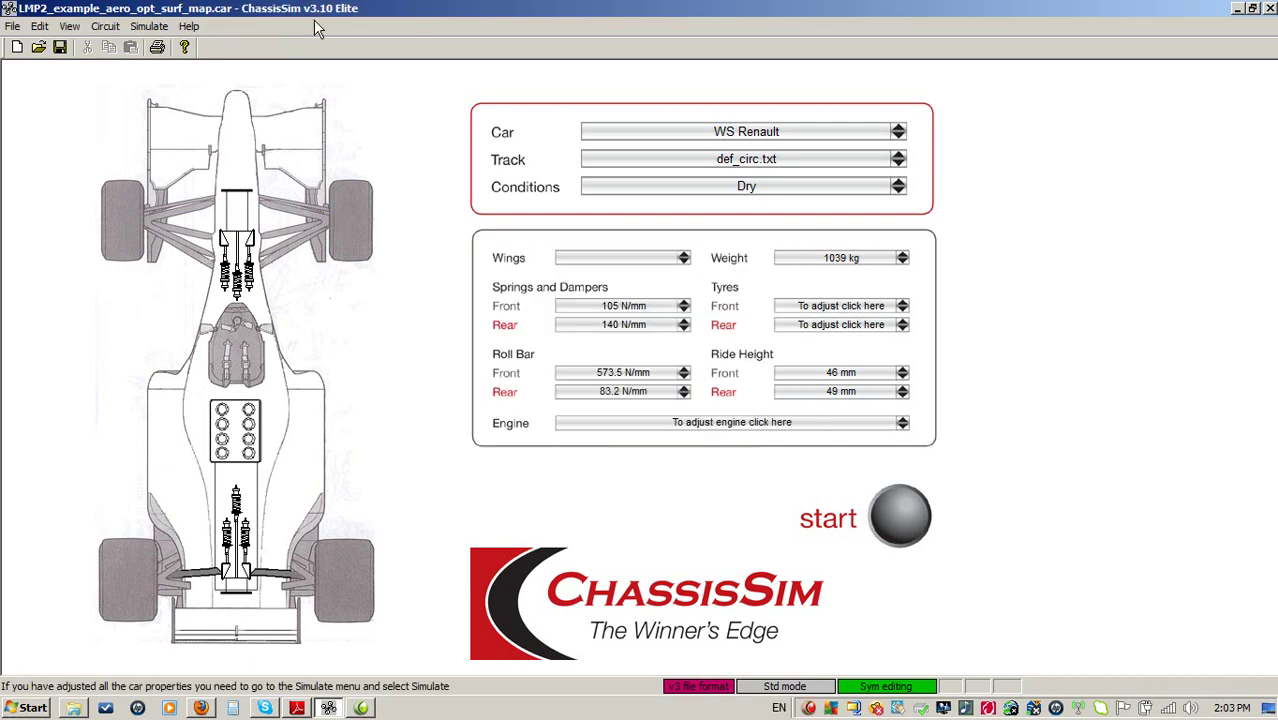
Reopen aerodynamic coefficient modelling and confirm the aeromap optimisation parameters
{"action": "left_click", "coordinate": [149, 26]}
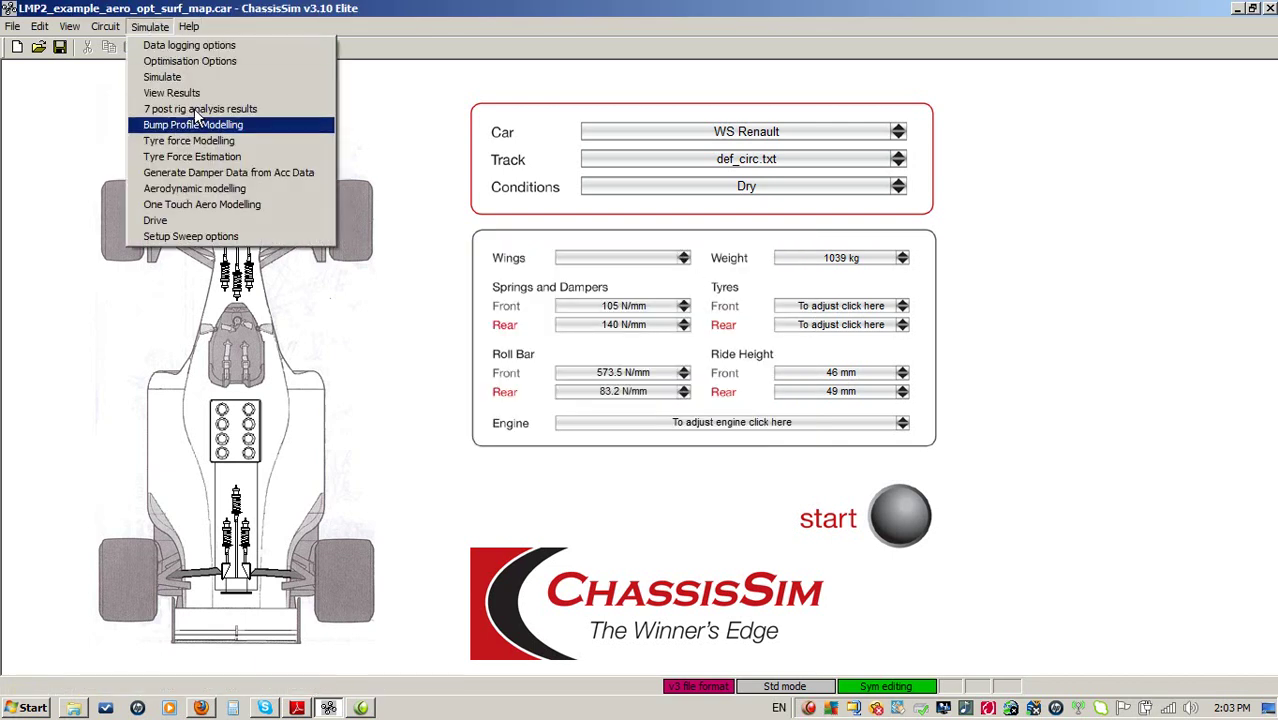
{"action": "left_click", "coordinate": [224, 188]}
{"action": "left_click", "coordinate": [515, 471]}
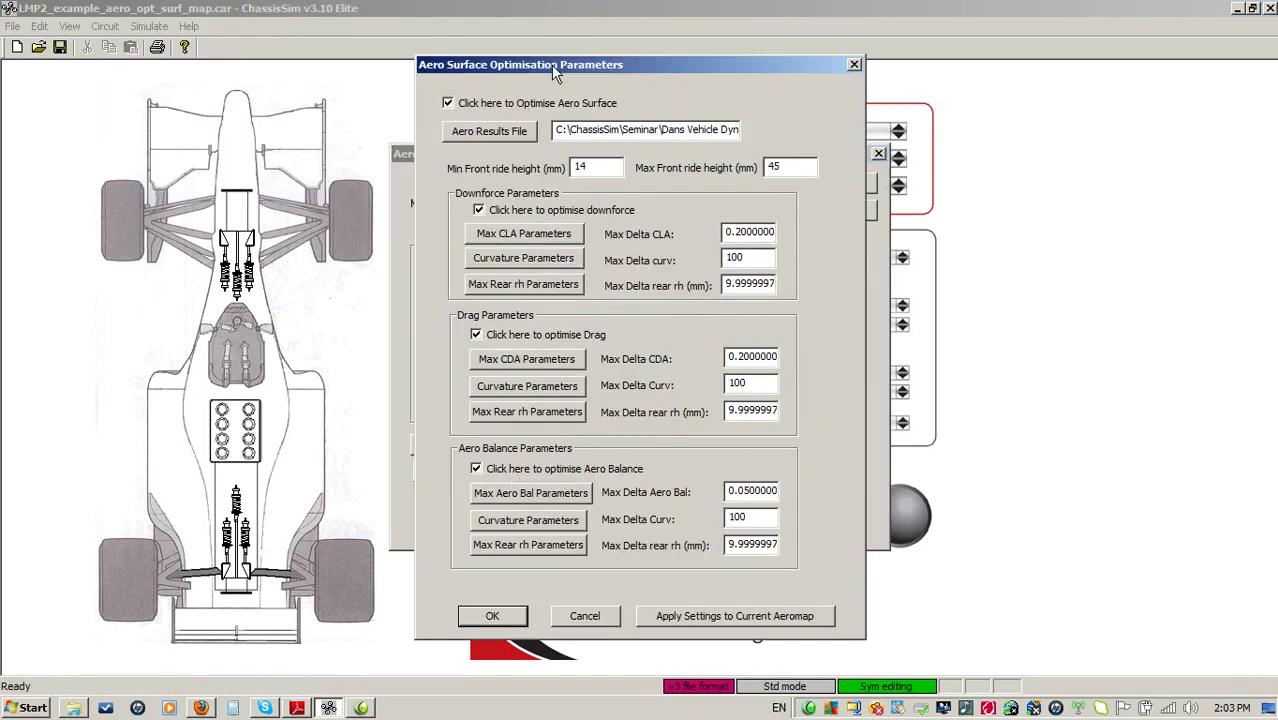
{"action": "left_click", "coordinate": [499, 621]}
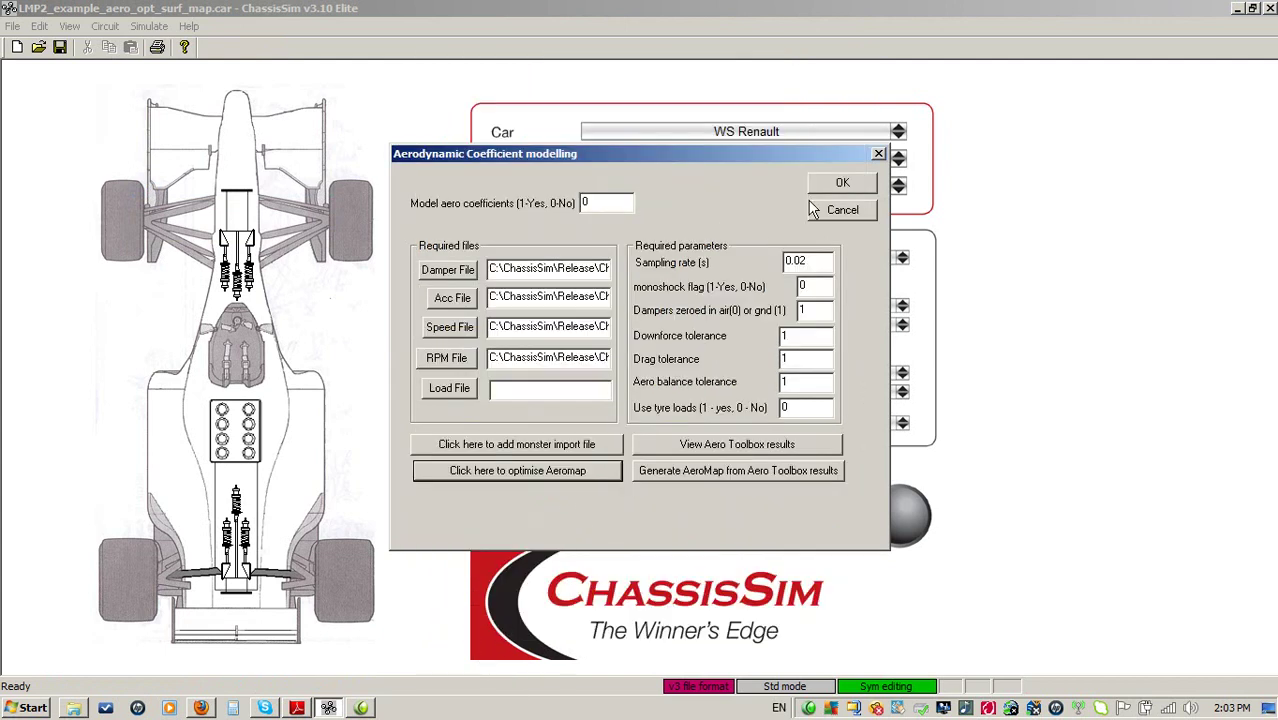
Run the simulation to get front and rear design values, tyre force optimisation 0.248079
{"action": "left_click", "coordinate": [845, 180]}
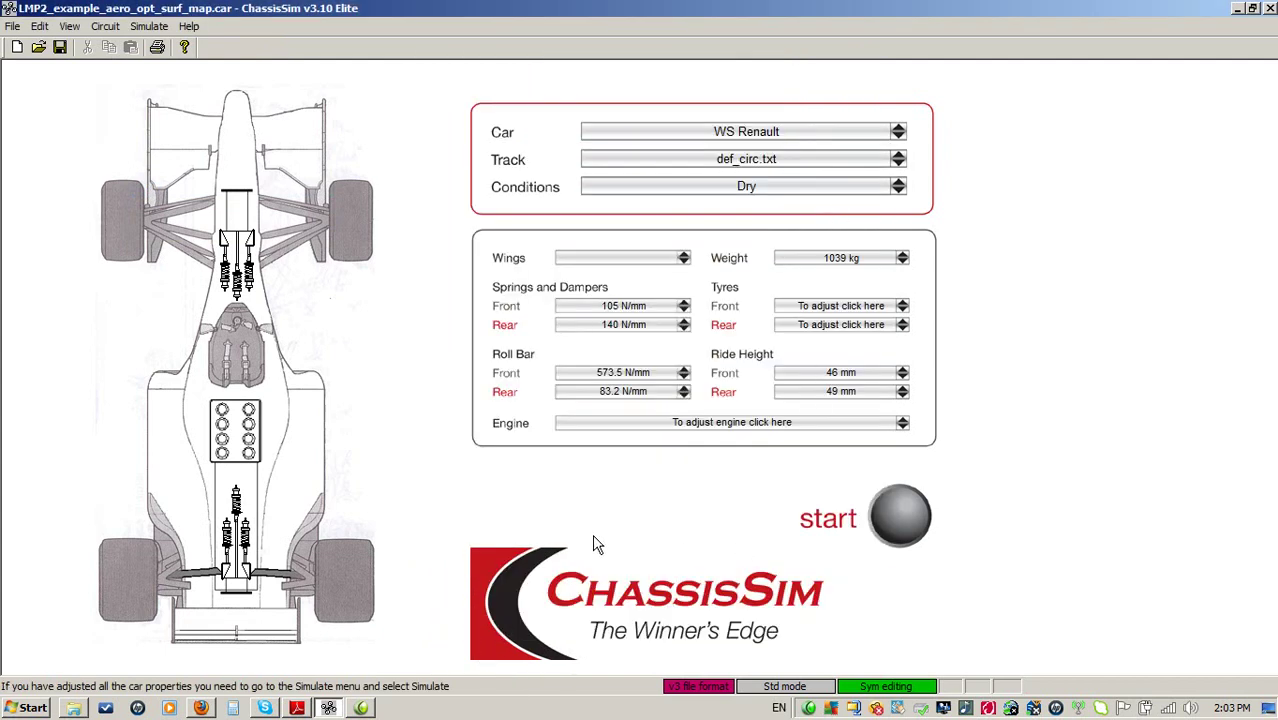
{"action": "left_click", "coordinate": [911, 524]}
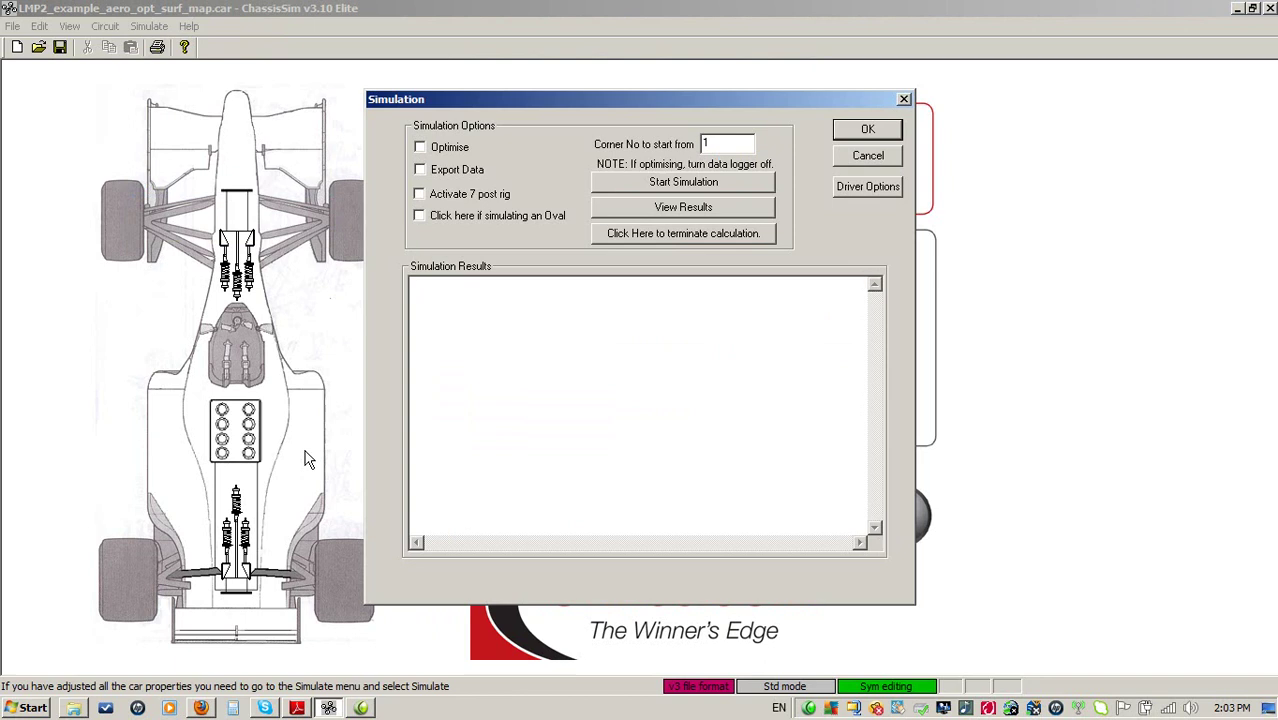
{"action": "left_click", "coordinate": [647, 184]}
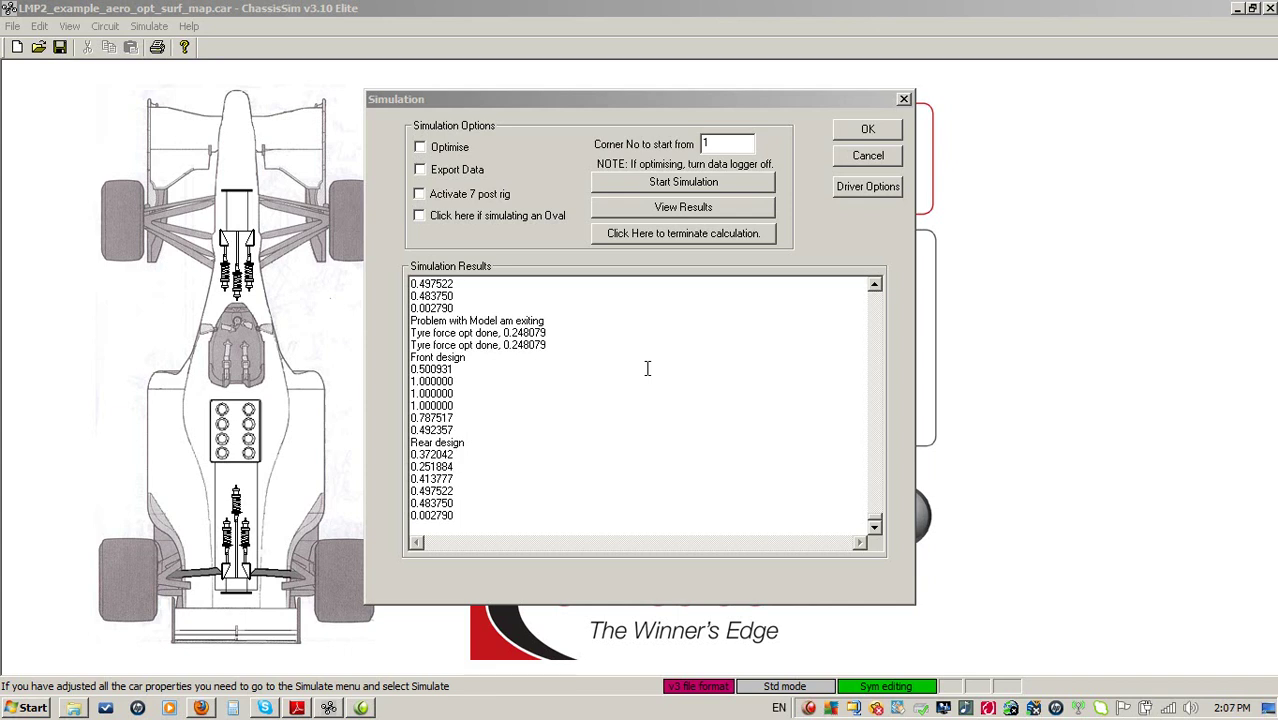
{"action": "left_click", "coordinate": [524, 417]}
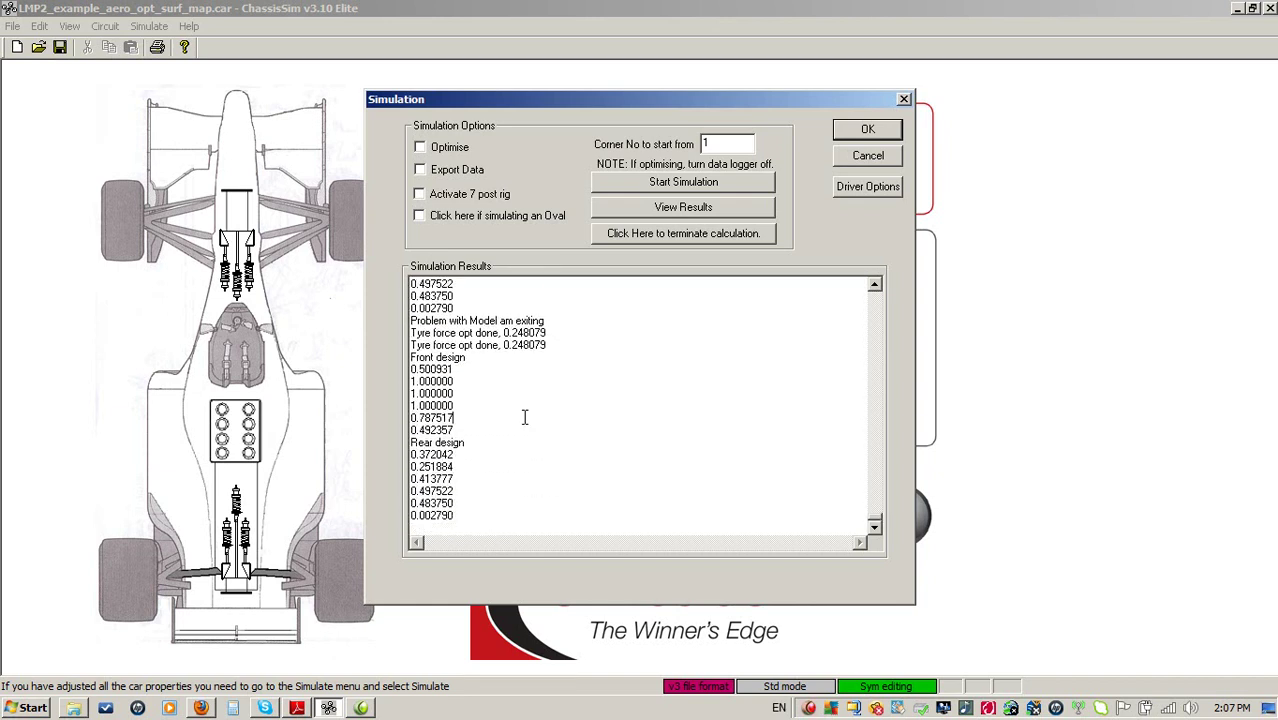
Select AB_table.txt, CDA_table.txt and CLA_table.txt in the LMP2 example folder, then minimise Explorer
{"action": "left_click", "coordinate": [73, 710]}
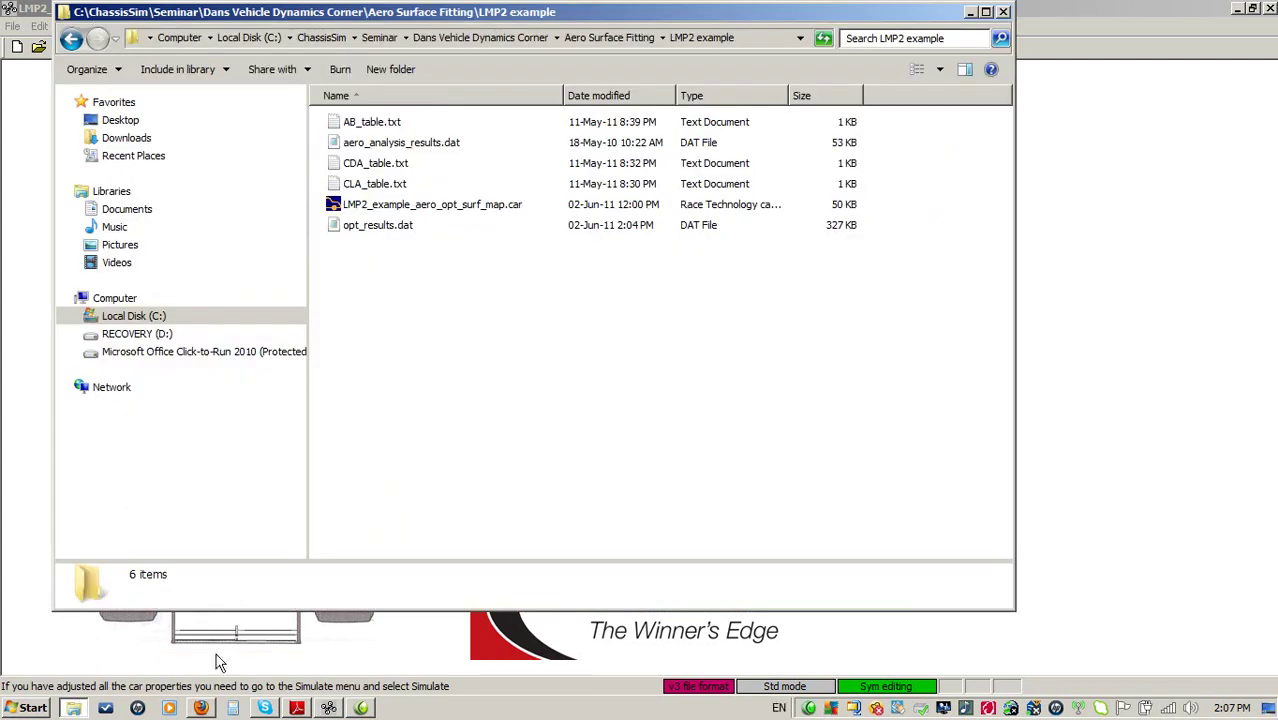
{"action": "left_click", "coordinate": [362, 124]}
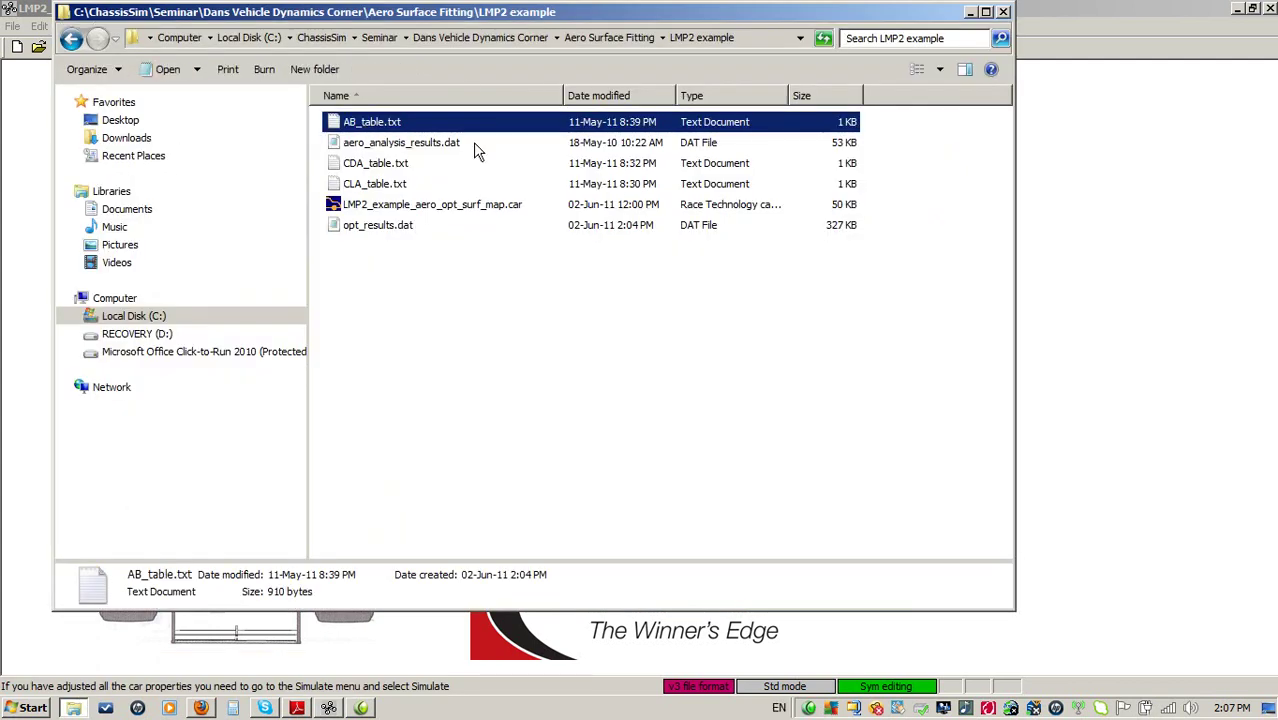
{"action": "left_click", "coordinate": [385, 165], "text": "ctrl"}
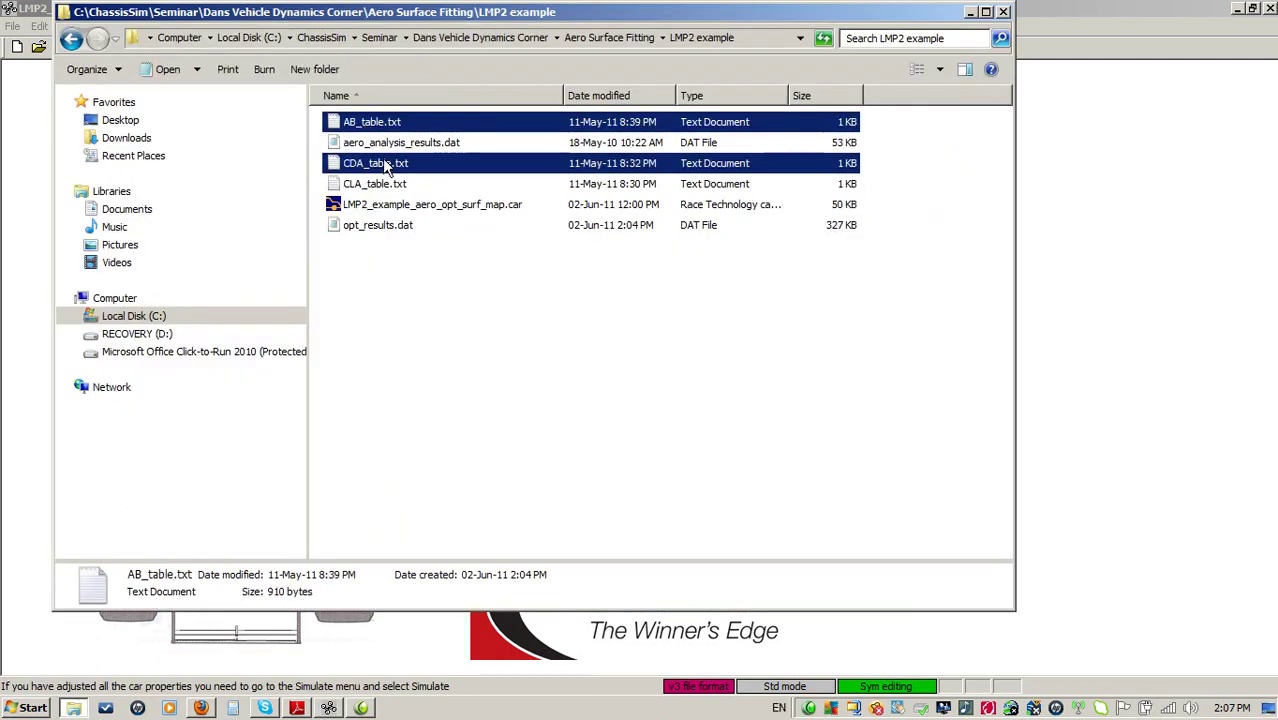
{"action": "left_click", "coordinate": [383, 190], "text": "ctrl"}
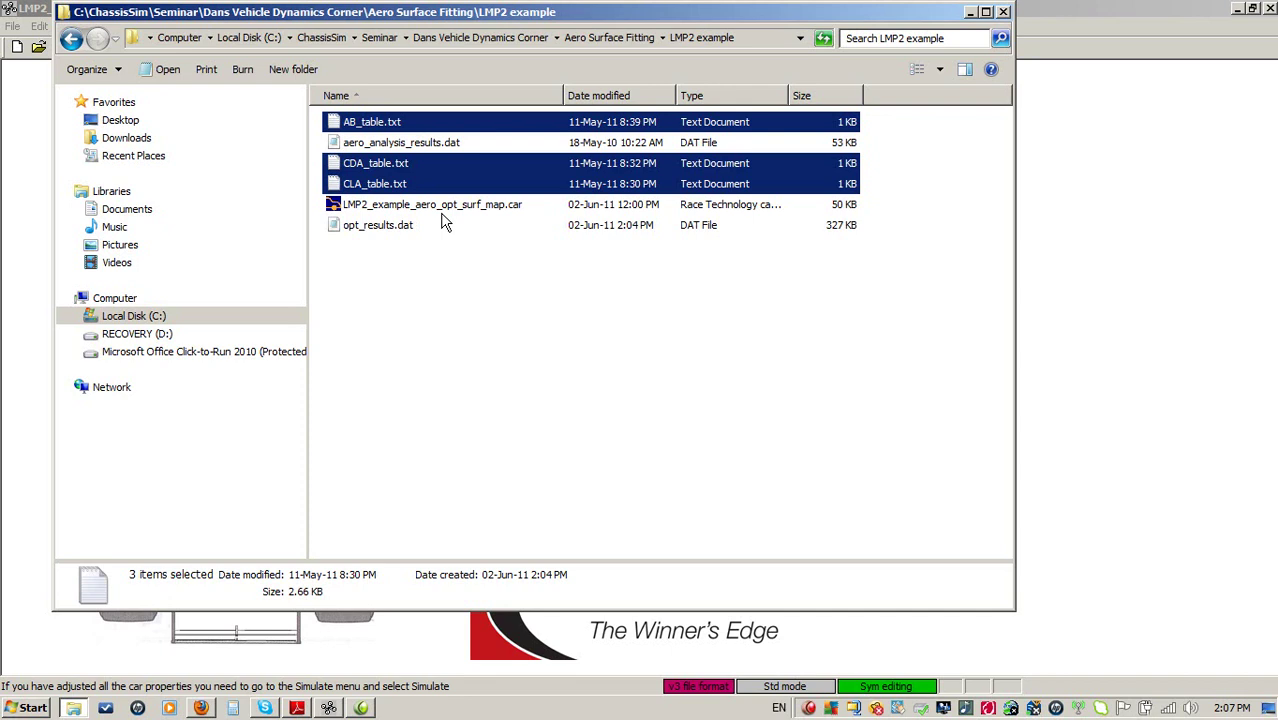
{"action": "left_click", "coordinate": [971, 13]}
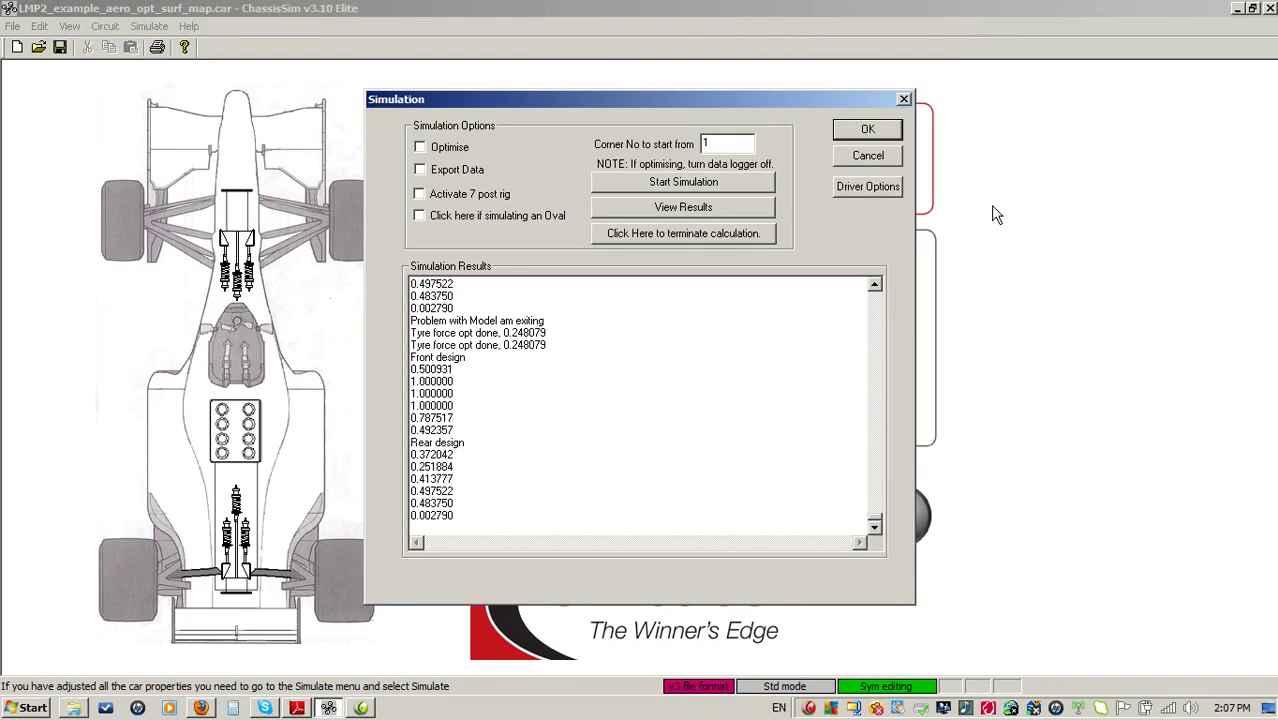
Import CLA_table.txt into the front wing's downforce ride-height map
{"action": "left_click", "coordinate": [870, 157]}
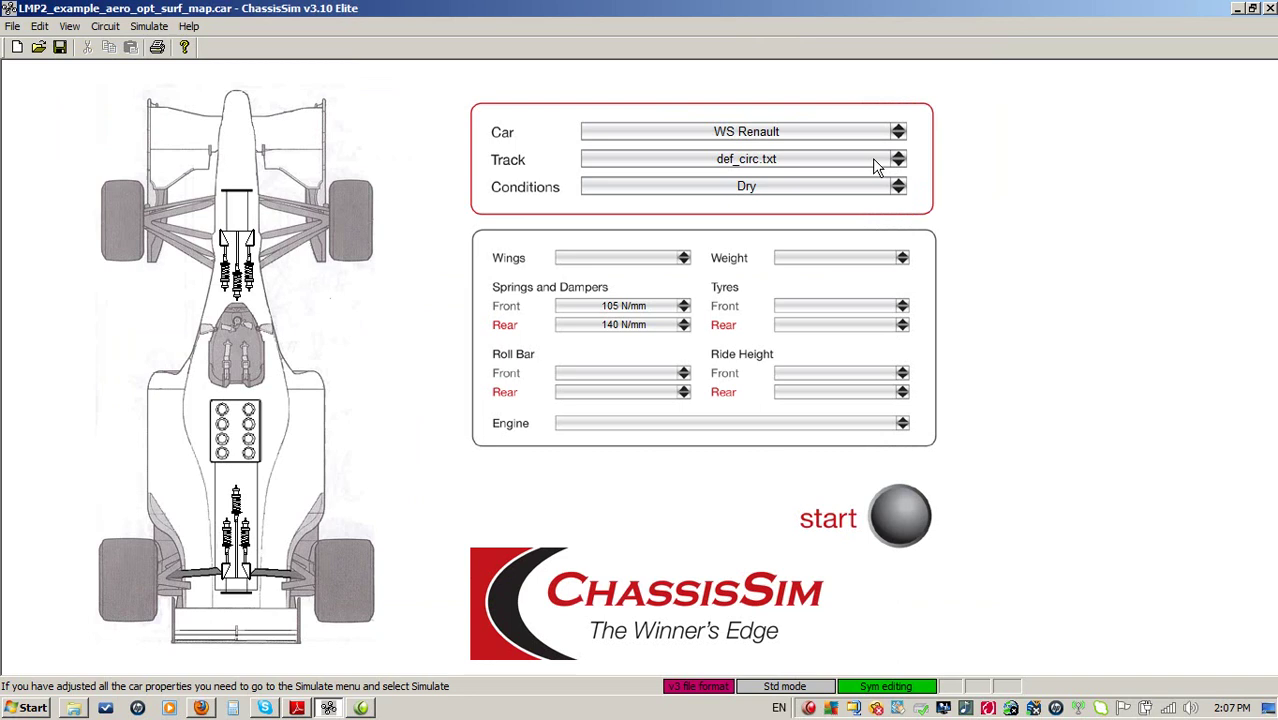
{"action": "left_click", "coordinate": [291, 139]}
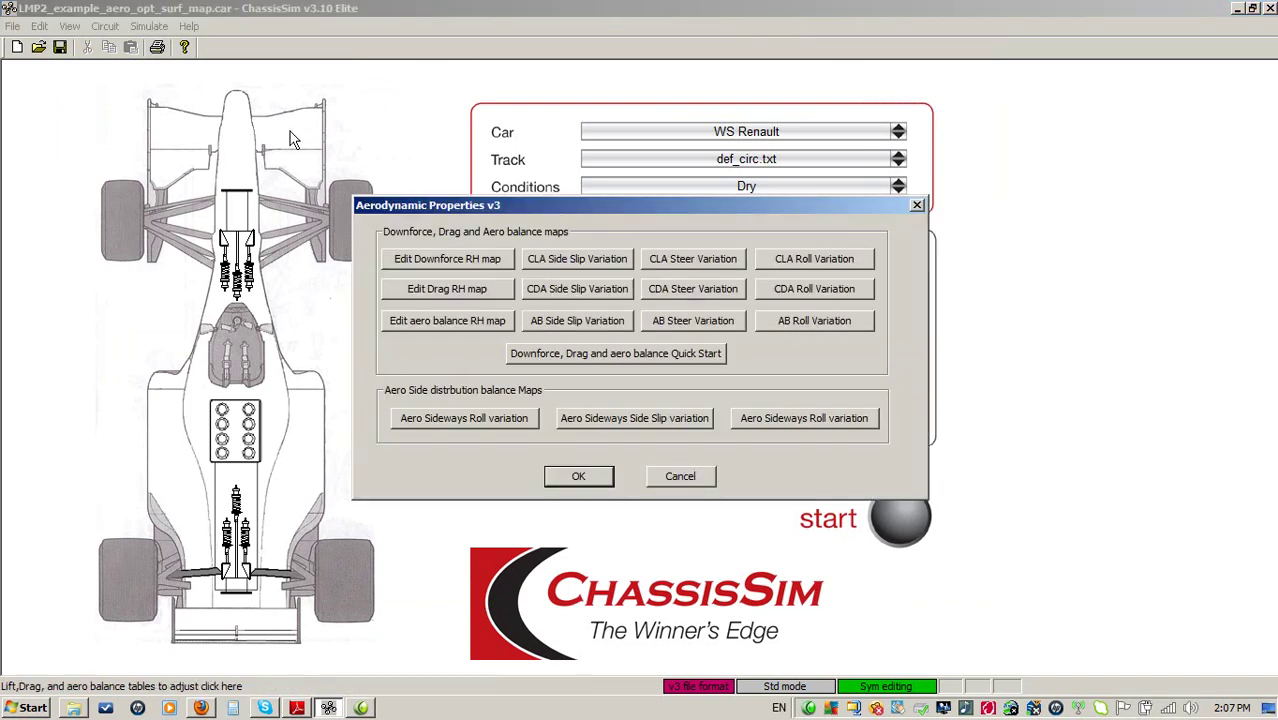
{"action": "left_click", "coordinate": [469, 265]}
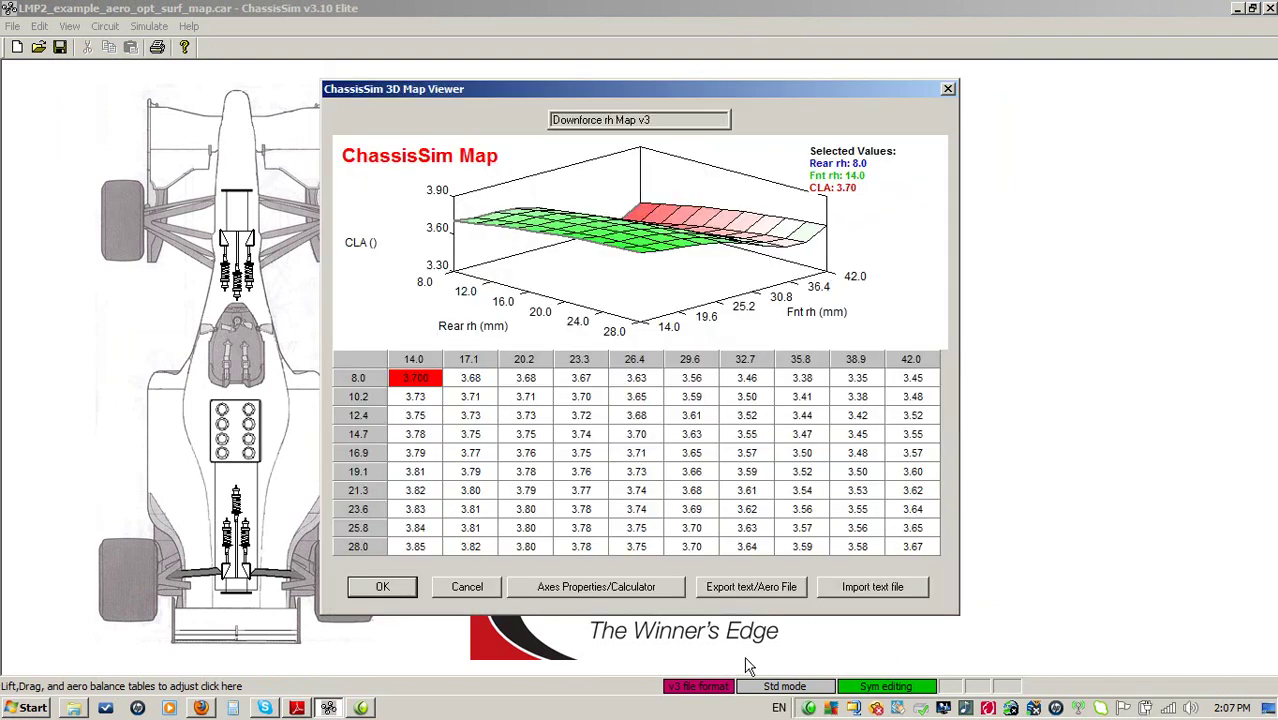
{"action": "left_click", "coordinate": [896, 590]}
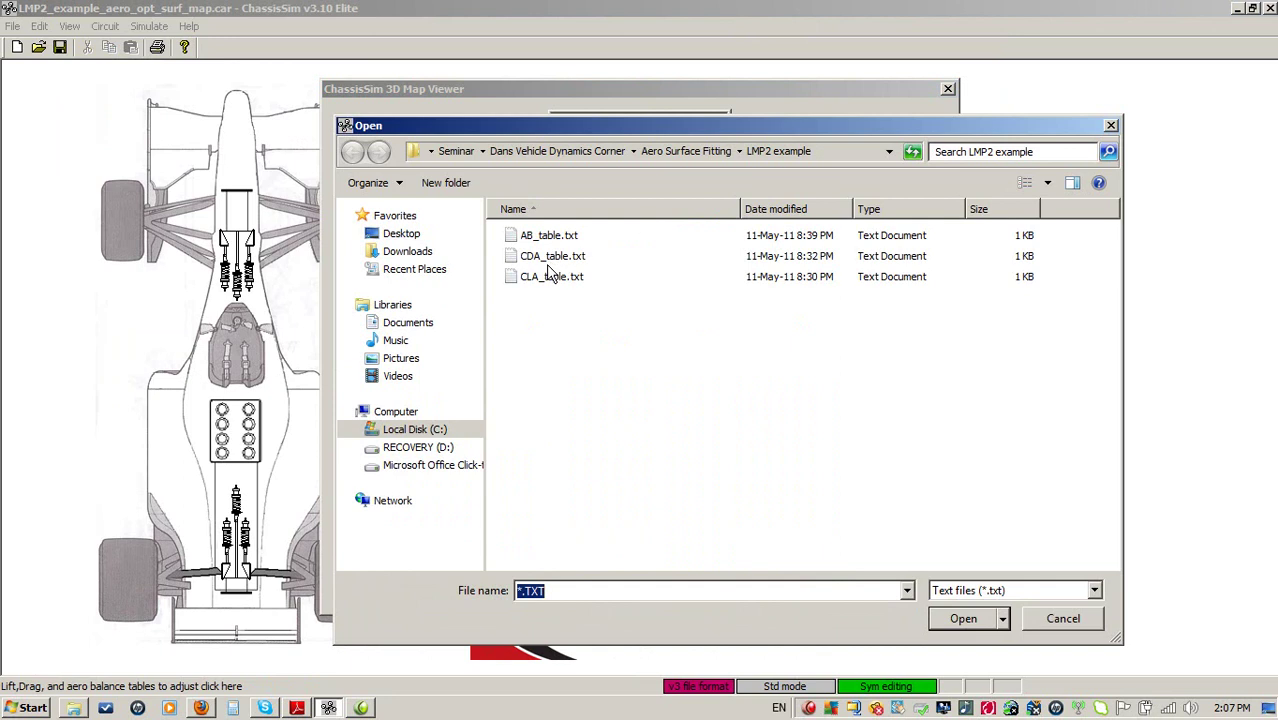
{"action": "left_click", "coordinate": [549, 276]}
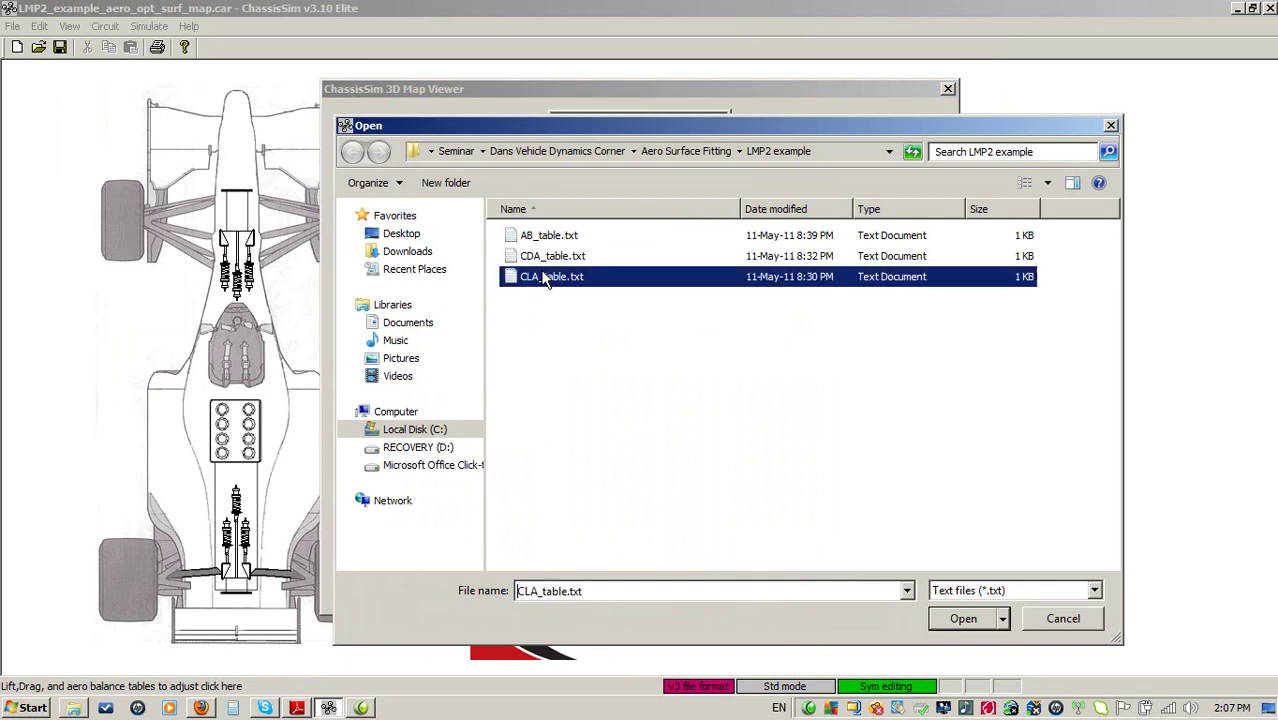
{"action": "left_click", "coordinate": [963, 620]}
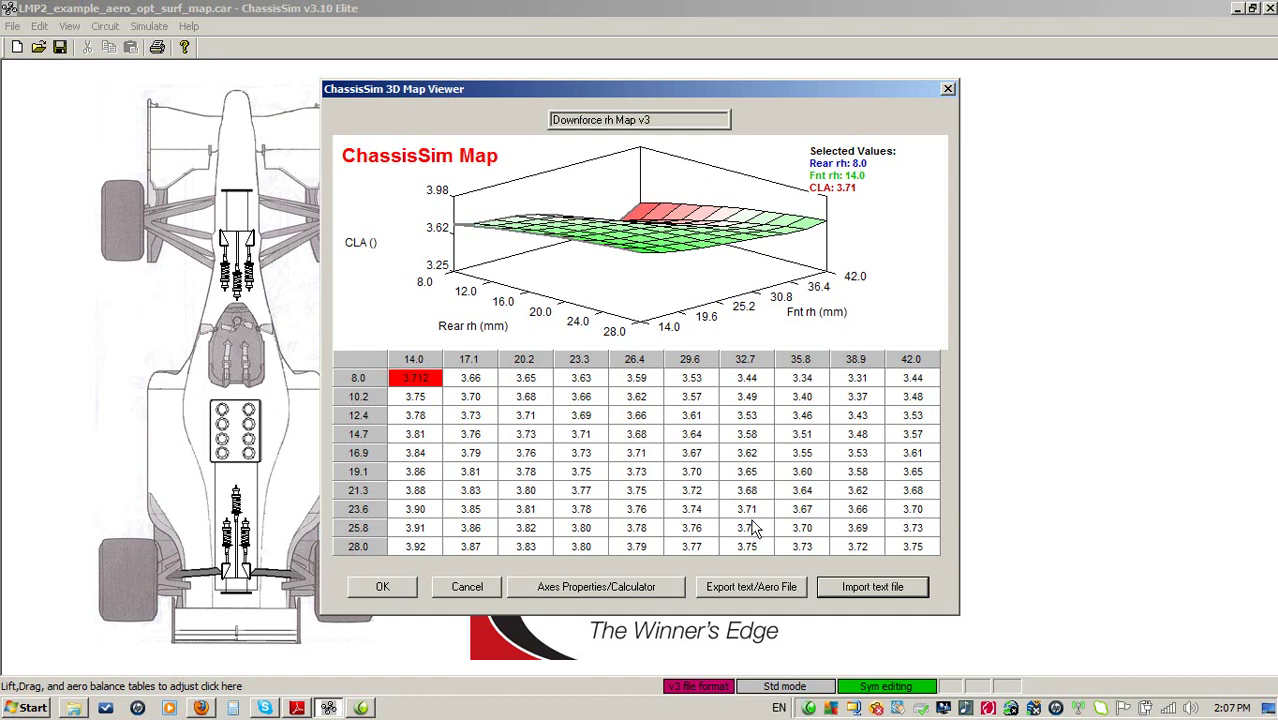
Import CDA_table.txt into the drag ride-height map, giving CDA 1.04–1.25
{"action": "left_click", "coordinate": [452, 590]}
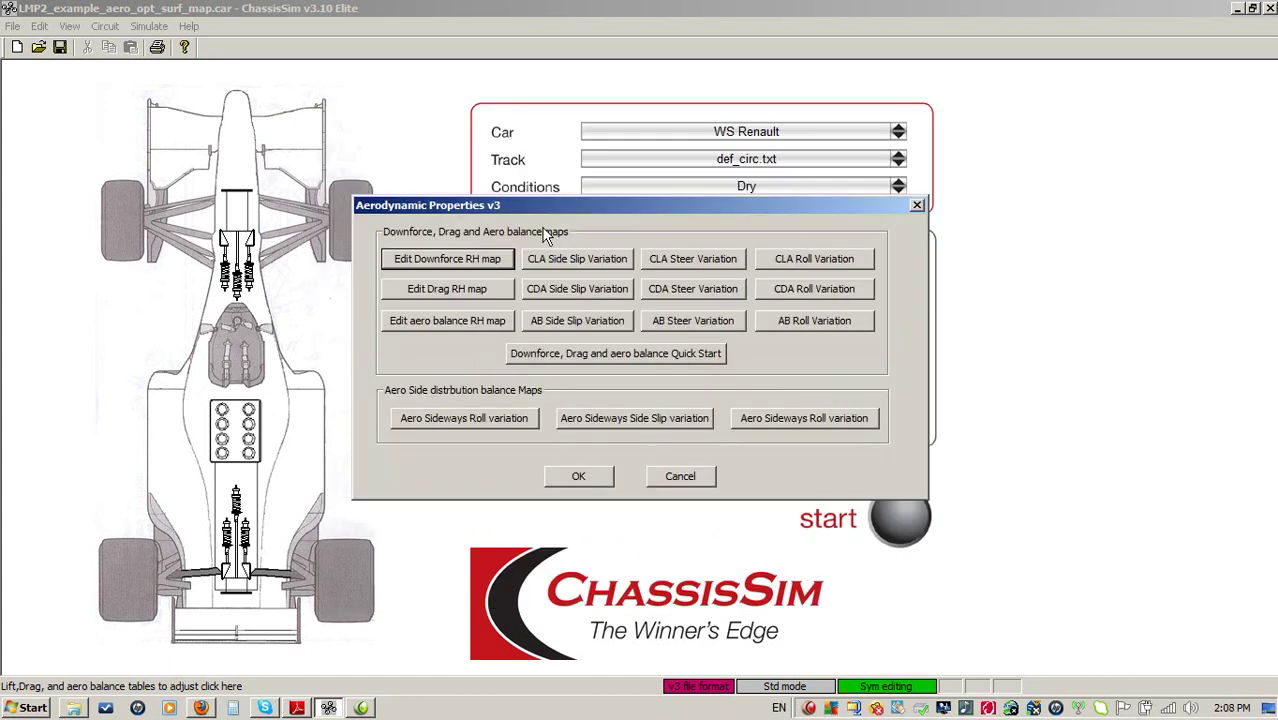
{"action": "left_click", "coordinate": [455, 295]}
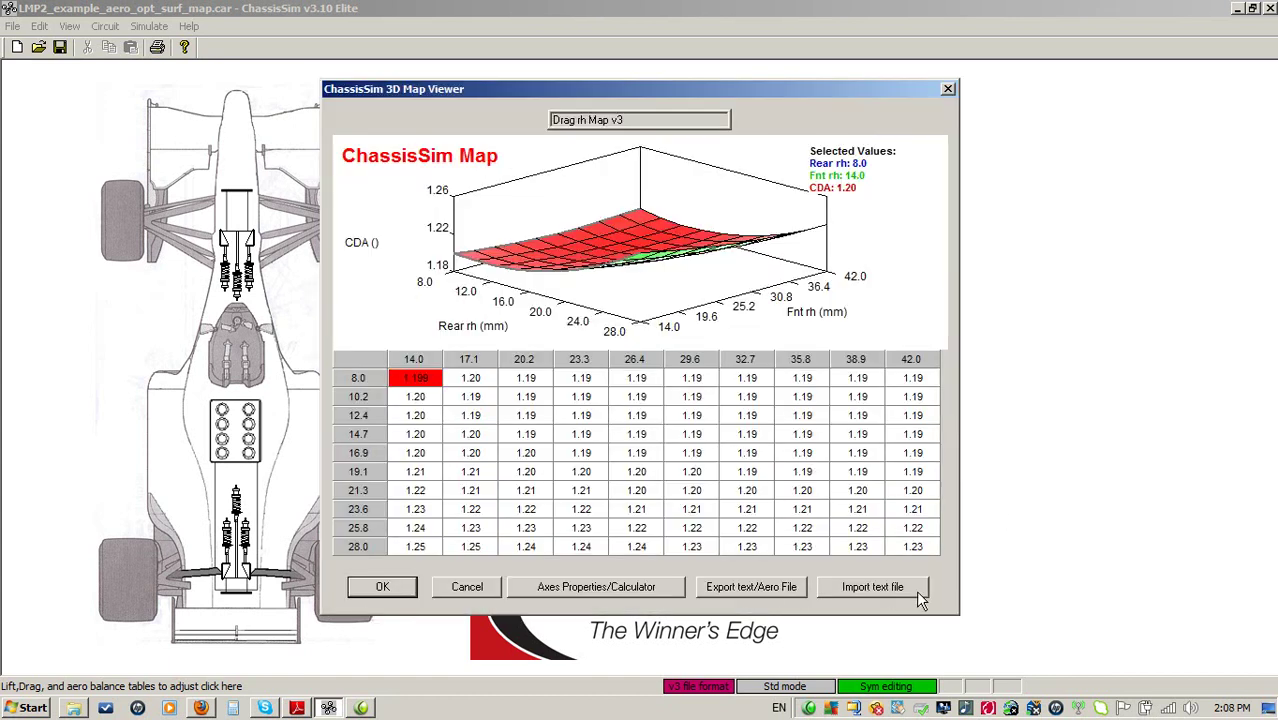
{"action": "left_click", "coordinate": [866, 588]}
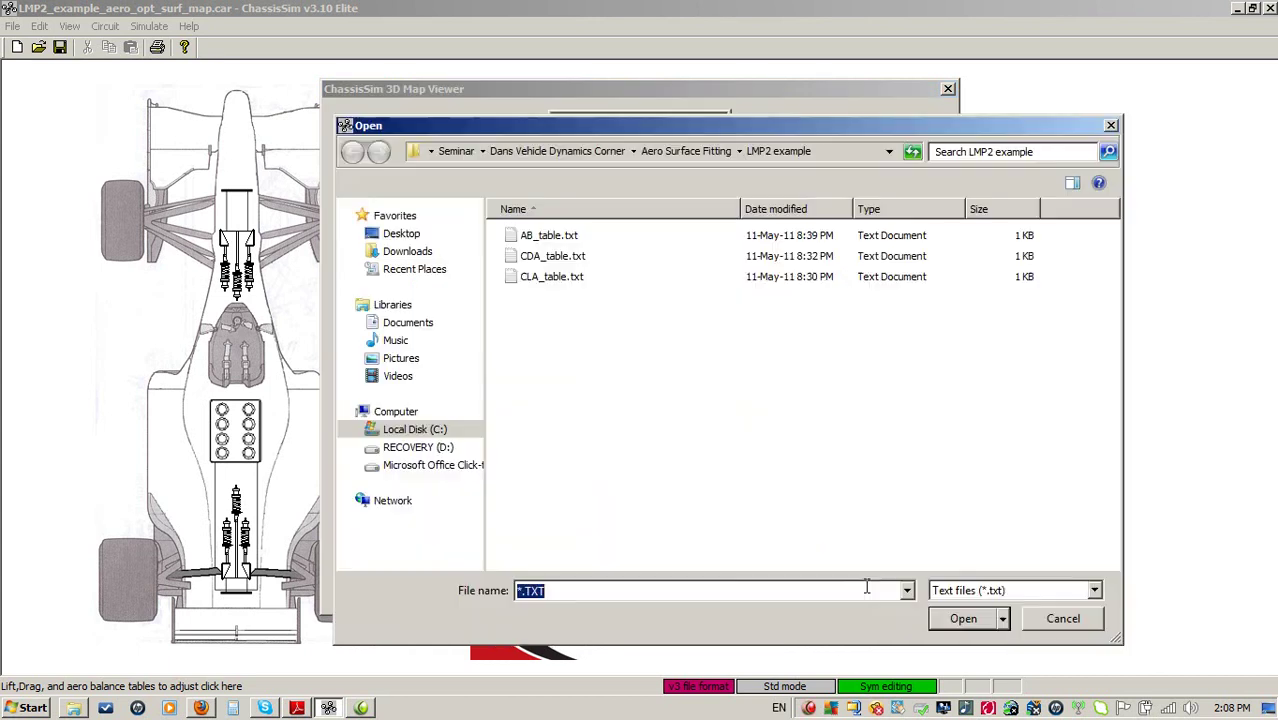
{"action": "left_click", "coordinate": [560, 256]}
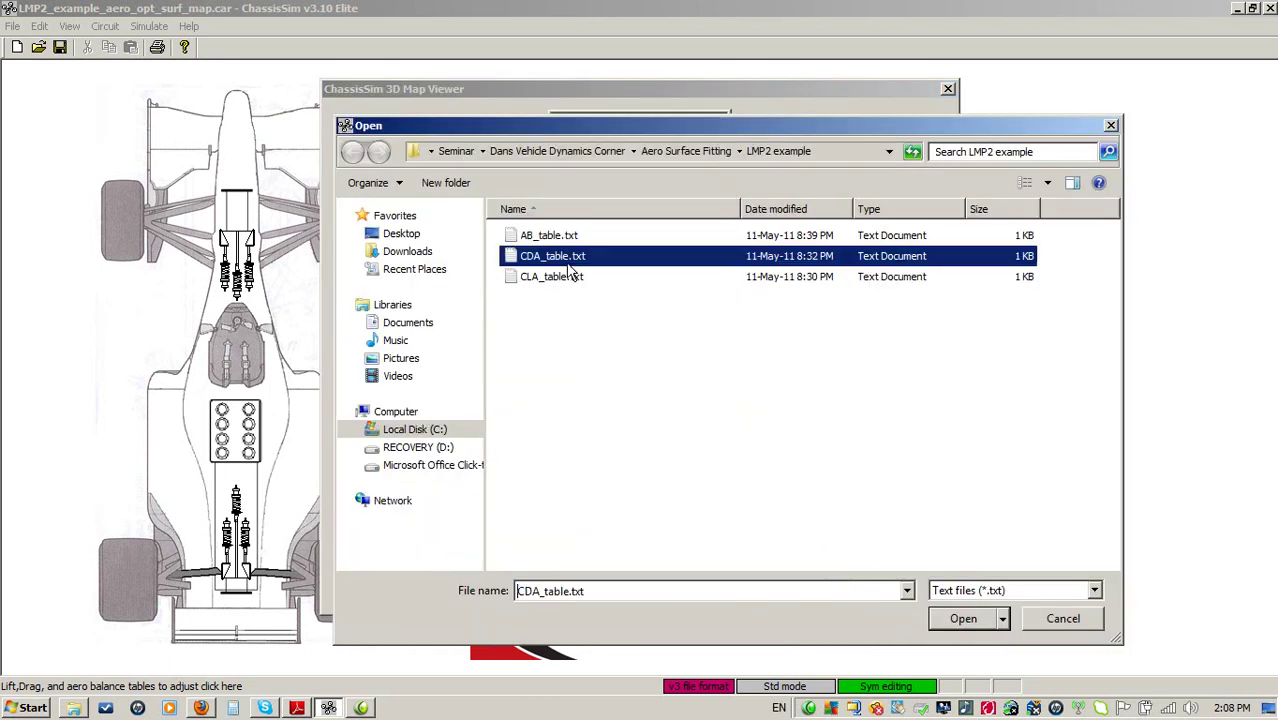
{"action": "left_click", "coordinate": [963, 618]}
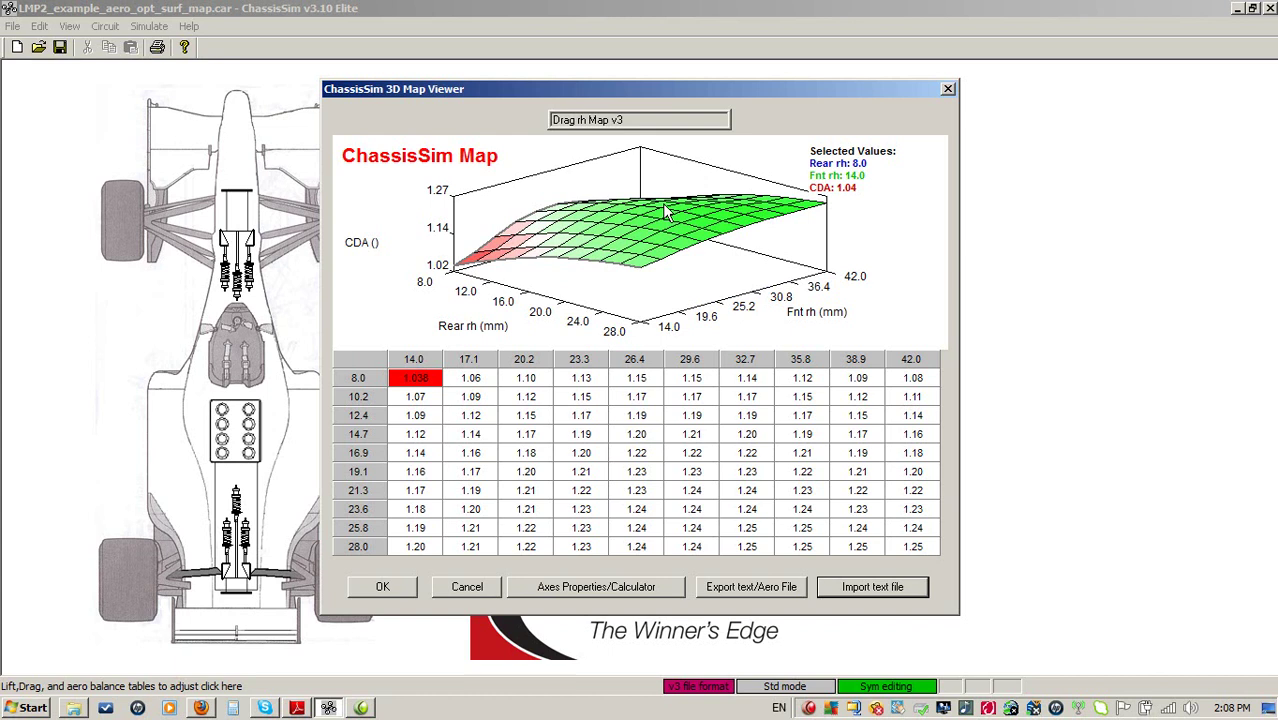
Import AB_table.txt into the aero balance ride-height map, giving AB 0.04–0.41
{"action": "left_click", "coordinate": [364, 587]}
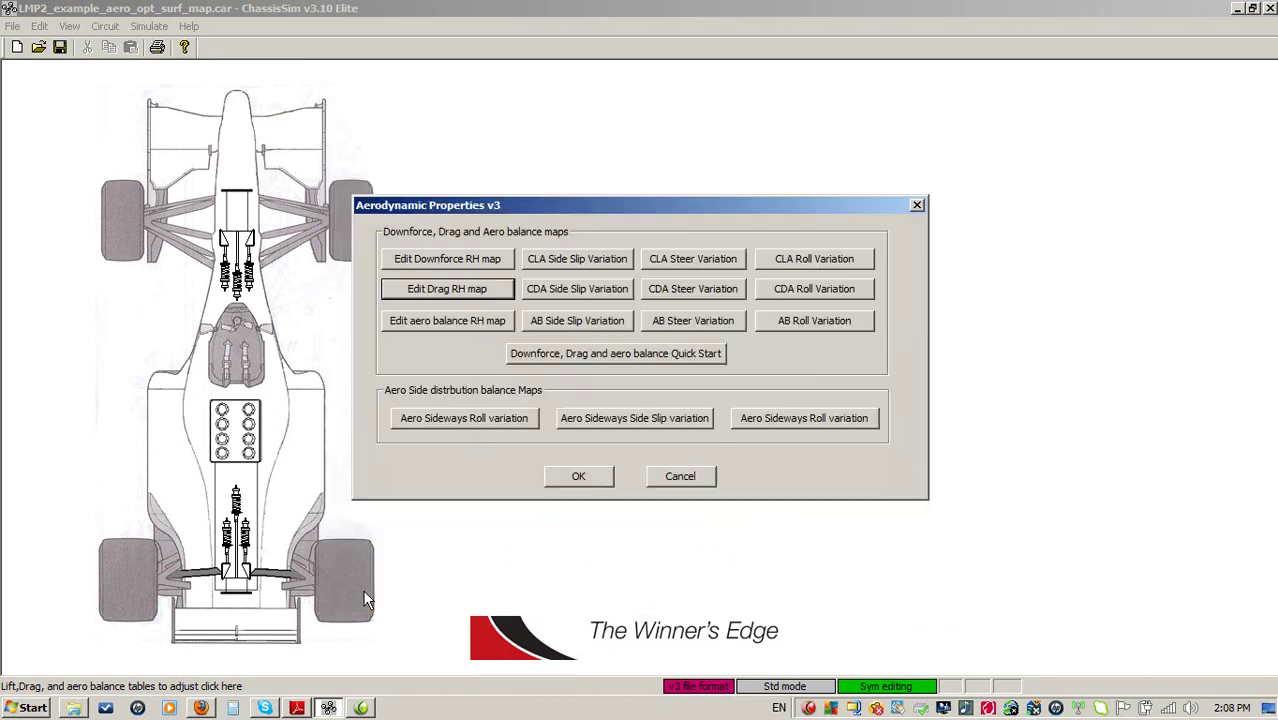
{"action": "left_click", "coordinate": [487, 321]}
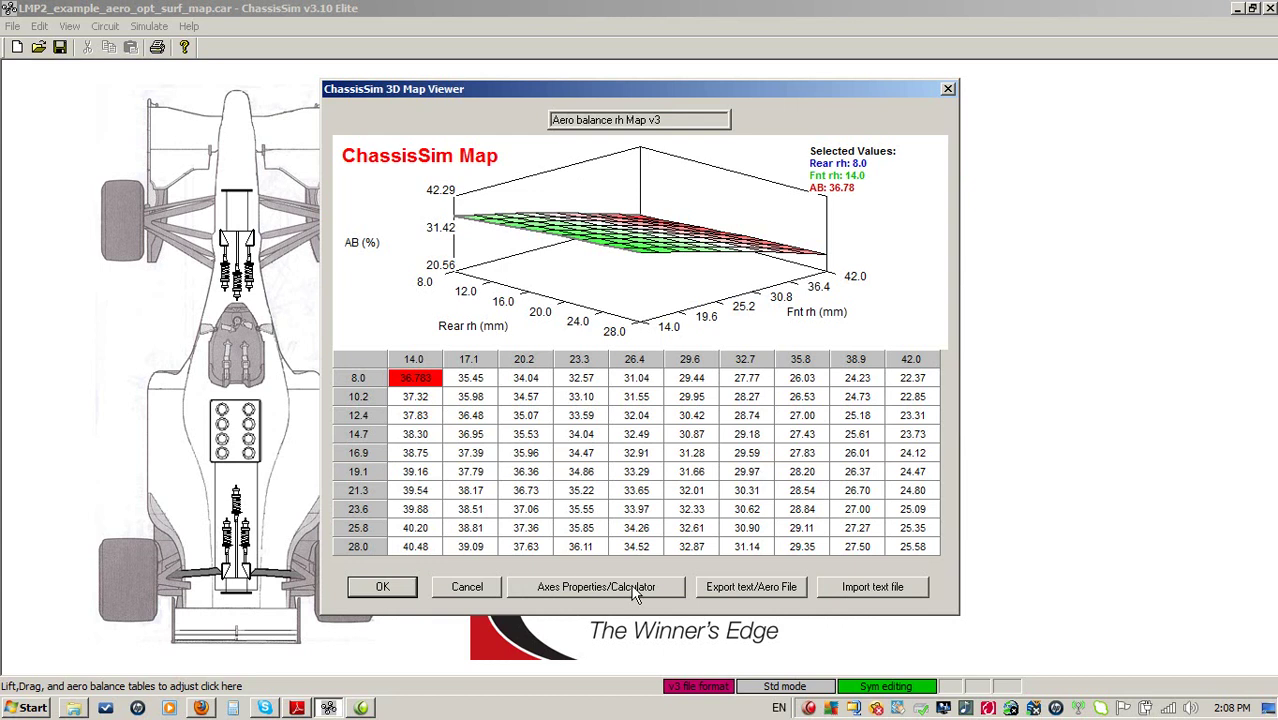
{"action": "left_click", "coordinate": [873, 590]}
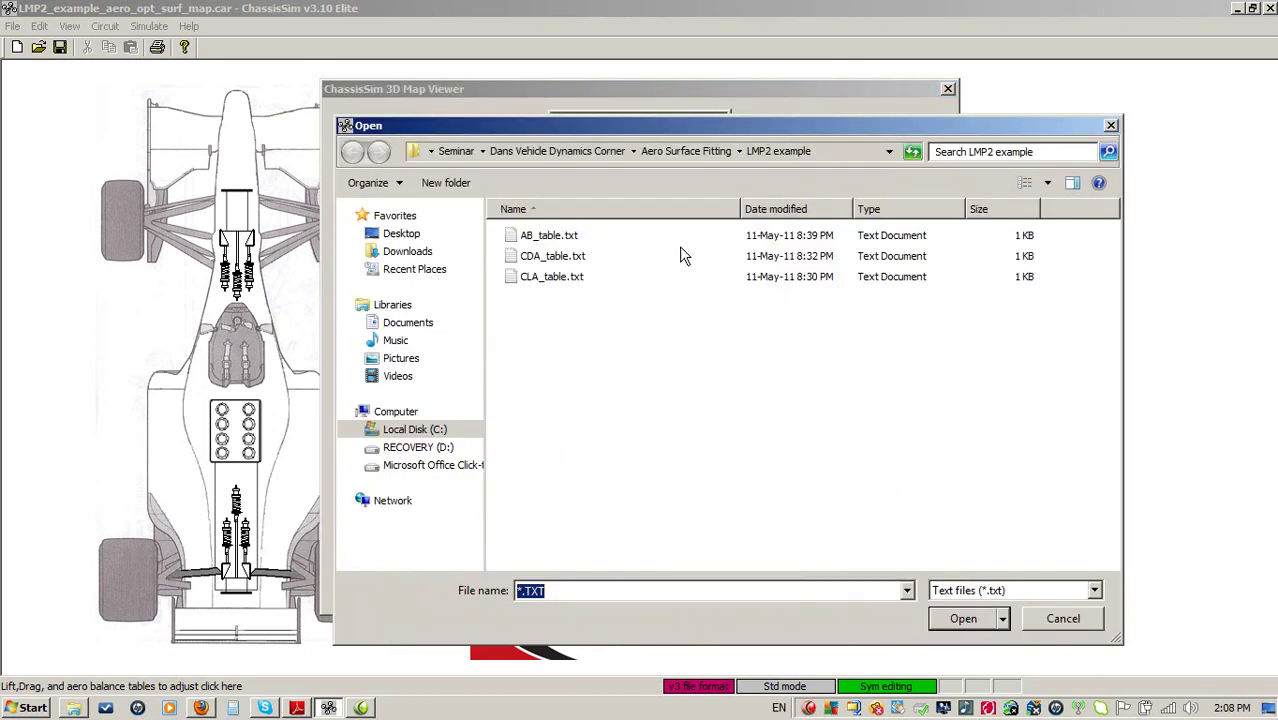
{"action": "double_click", "coordinate": [555, 242]}
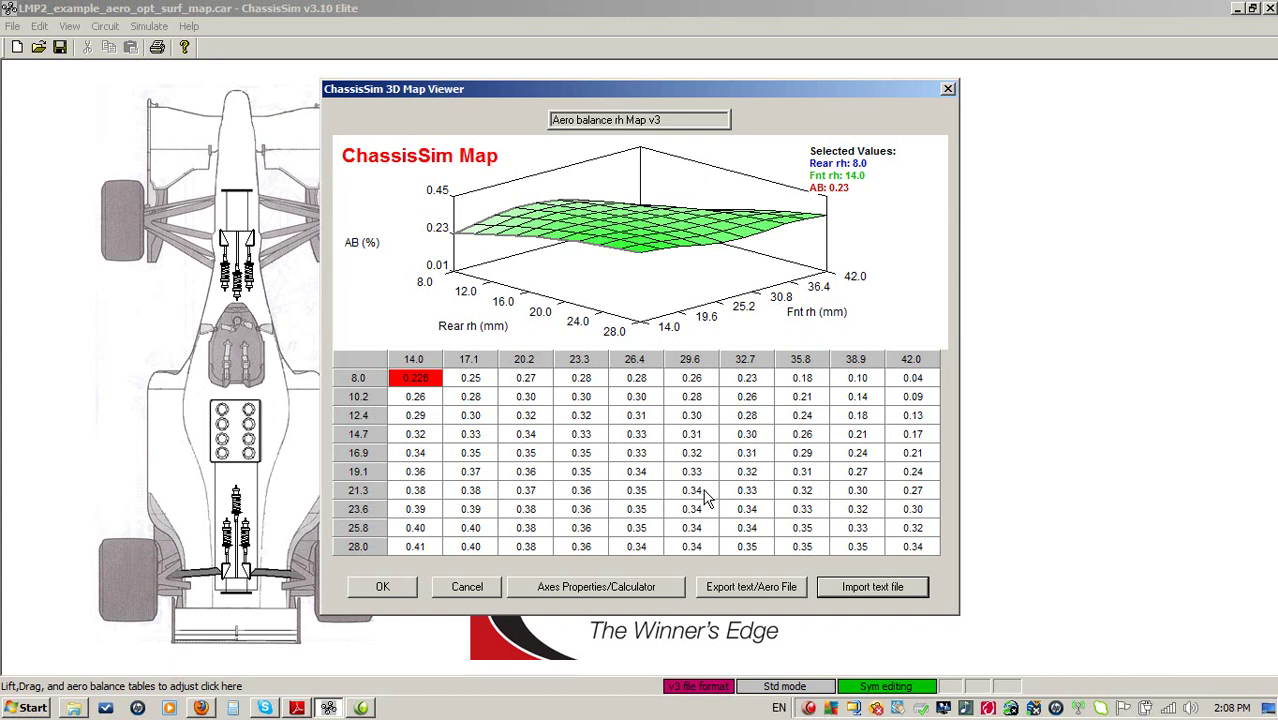
Accept the aero property changes and save the car over LMP2_example_aero_opt_surf_map.car
{"action": "left_click", "coordinate": [376, 590]}
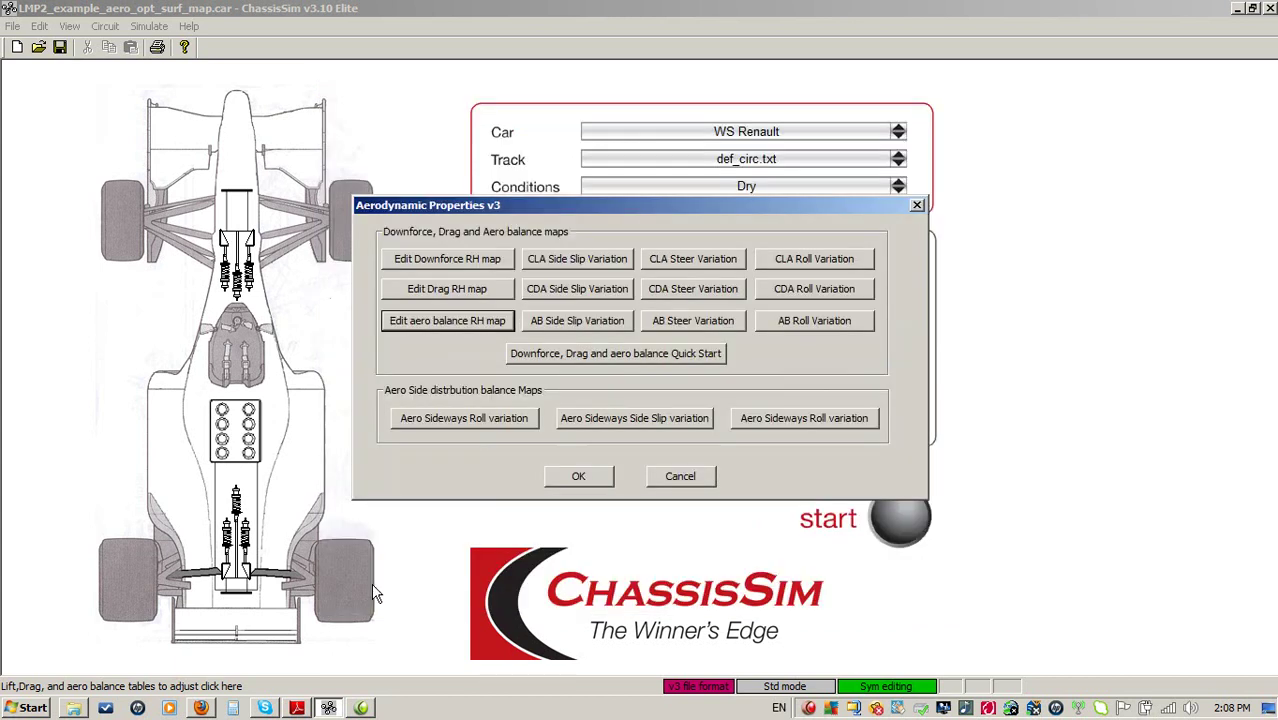
{"action": "left_click", "coordinate": [574, 476]}
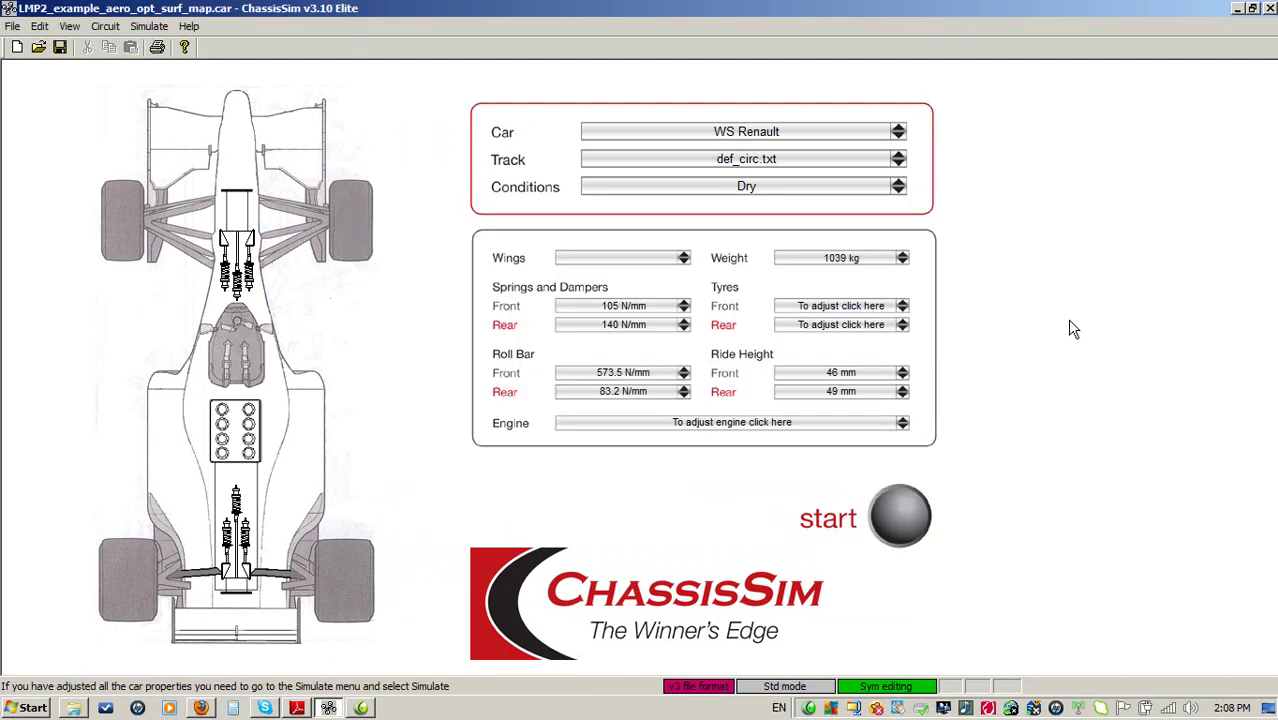
{"action": "left_click", "coordinate": [13, 26]}
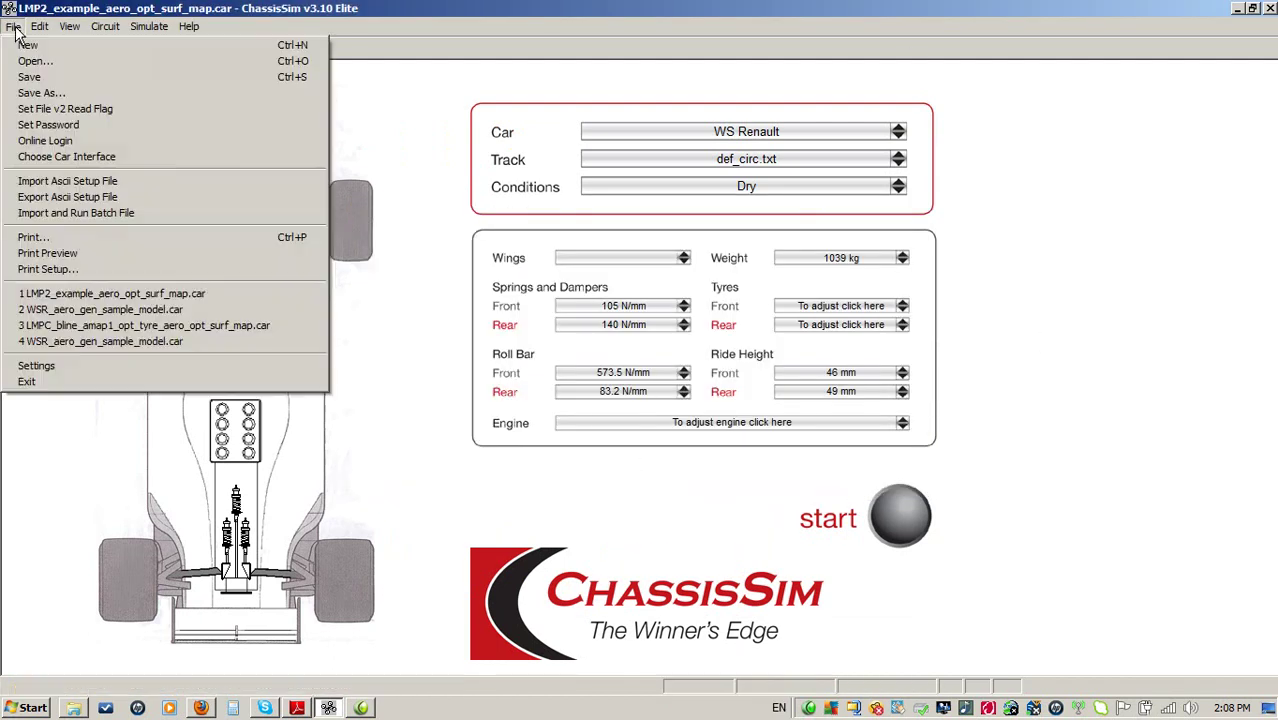
{"action": "left_click", "coordinate": [32, 93]}
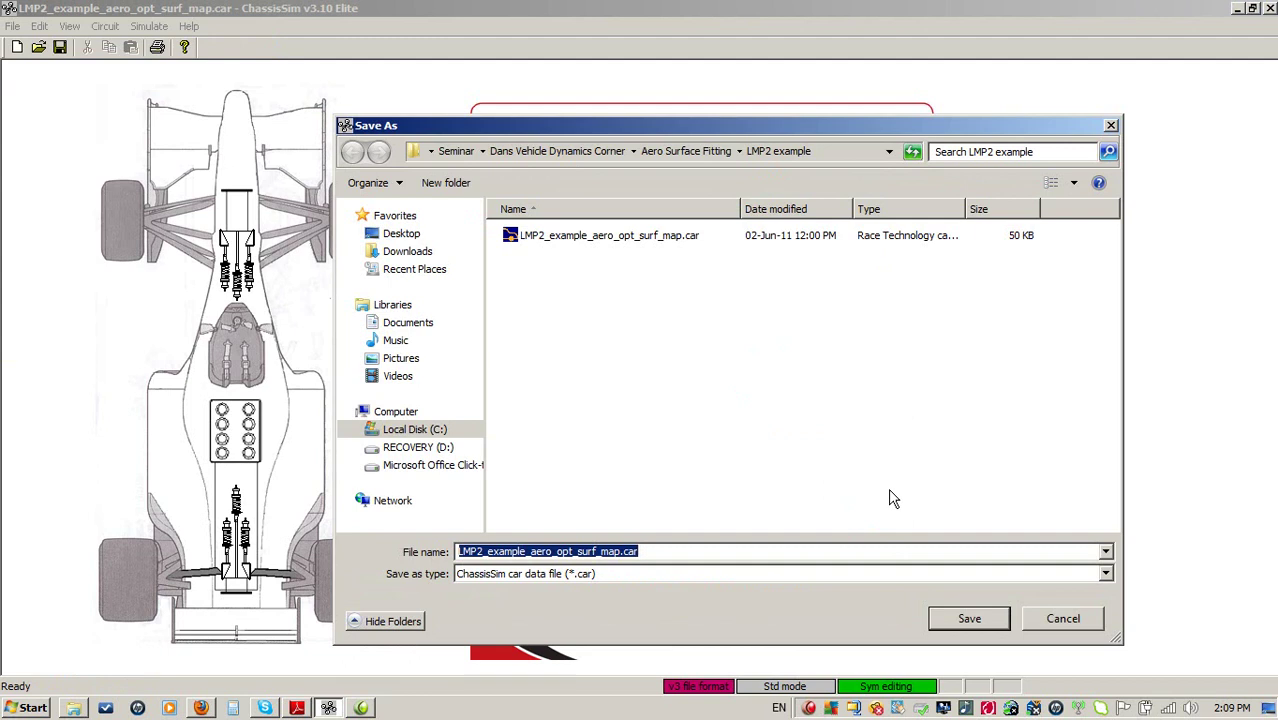
{"action": "left_click", "coordinate": [548, 244]}
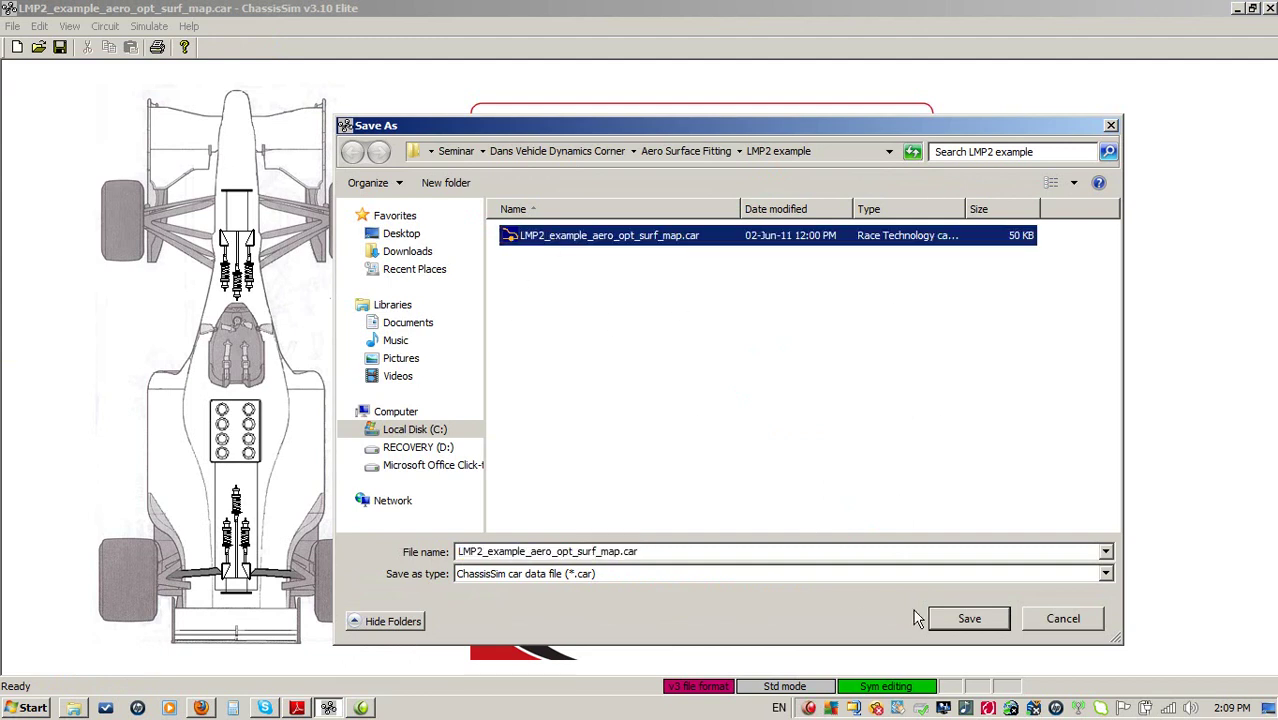
{"action": "left_click", "coordinate": [967, 619]}
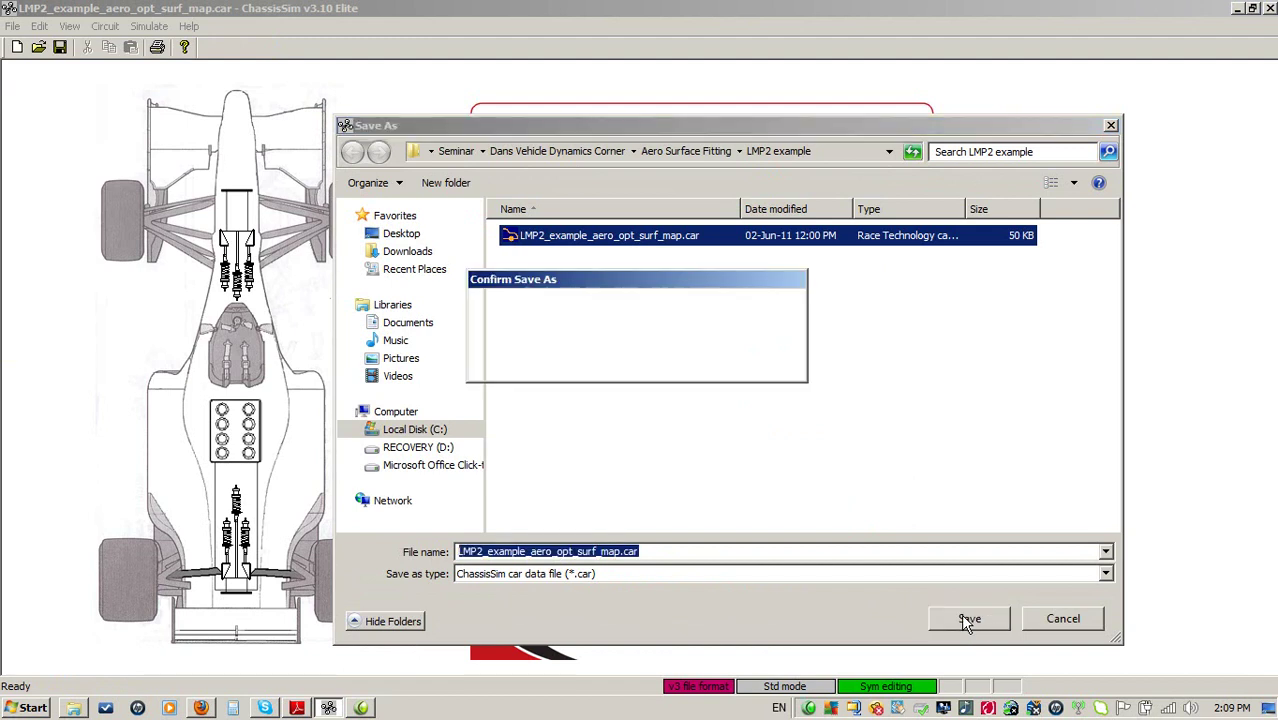
{"action": "left_click", "coordinate": [698, 361]}
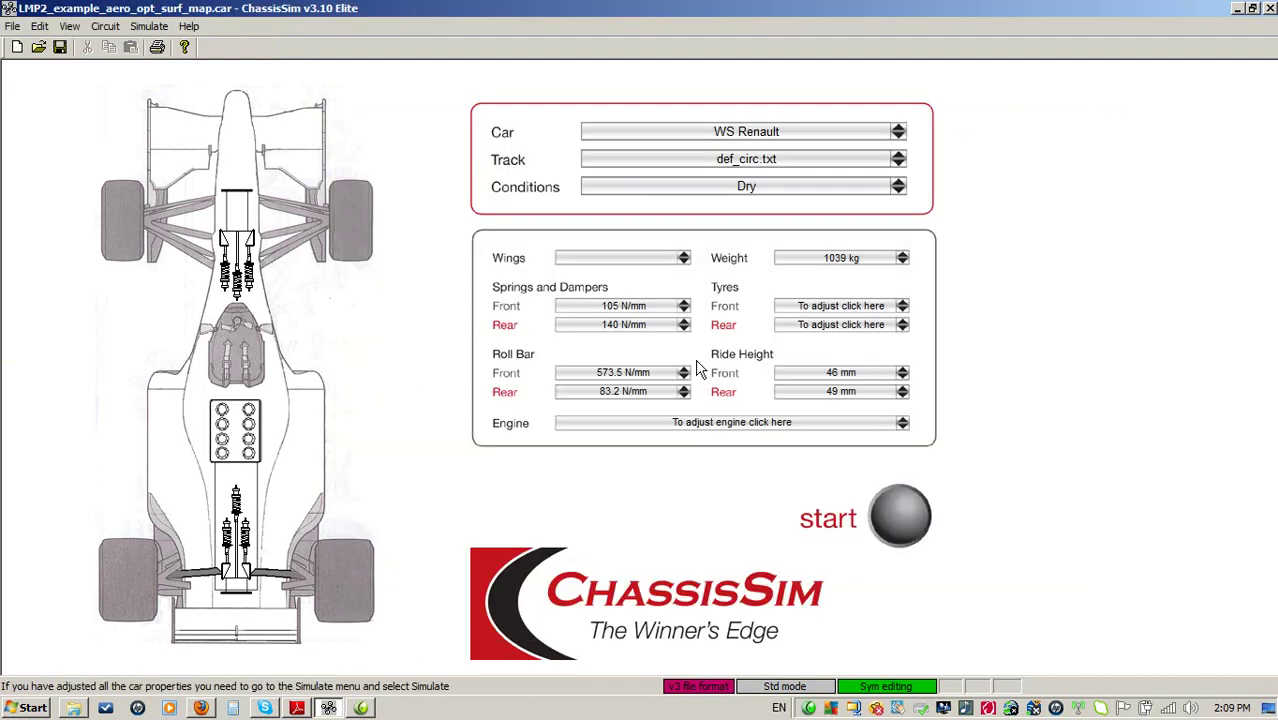